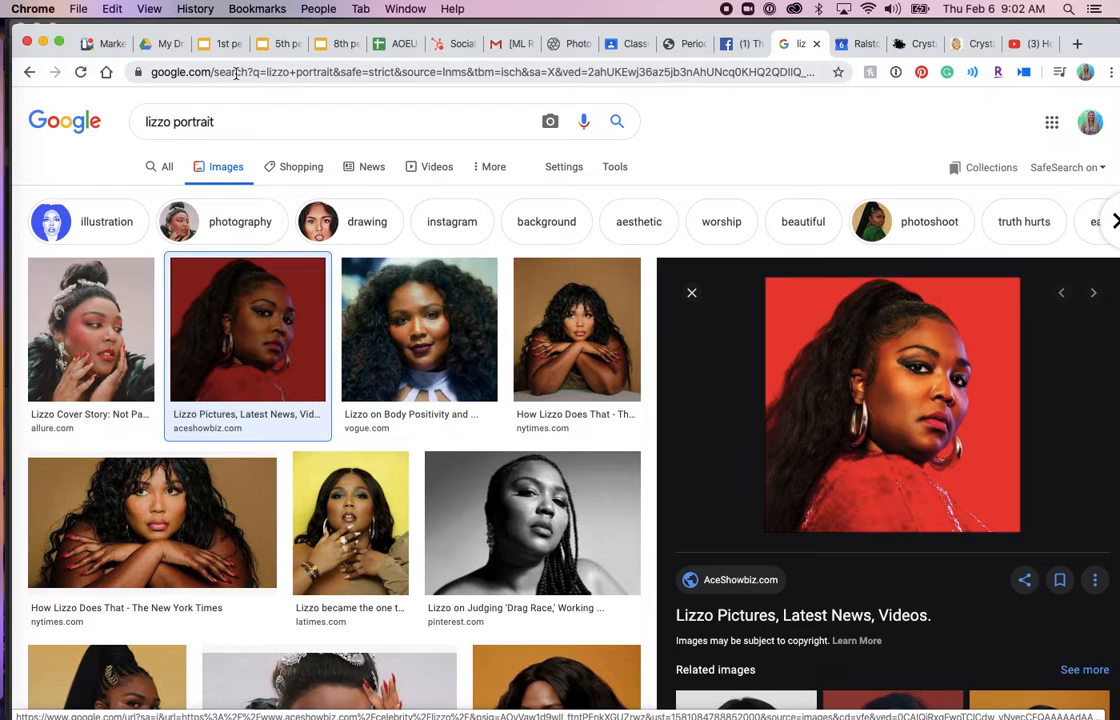
pyautogui.scroll(-5, 257, 305)
pyautogui.scroll(-6, 257, 307)
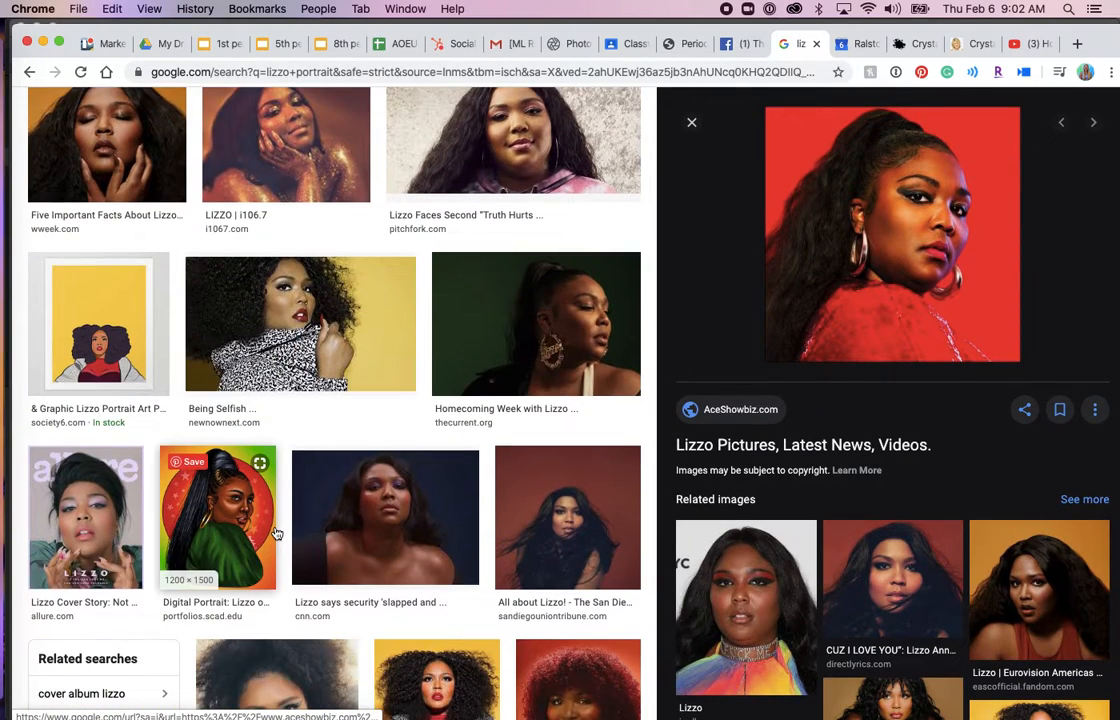
pyautogui.scroll(-3, 277, 534)
pyautogui.scroll(15, 277, 534)
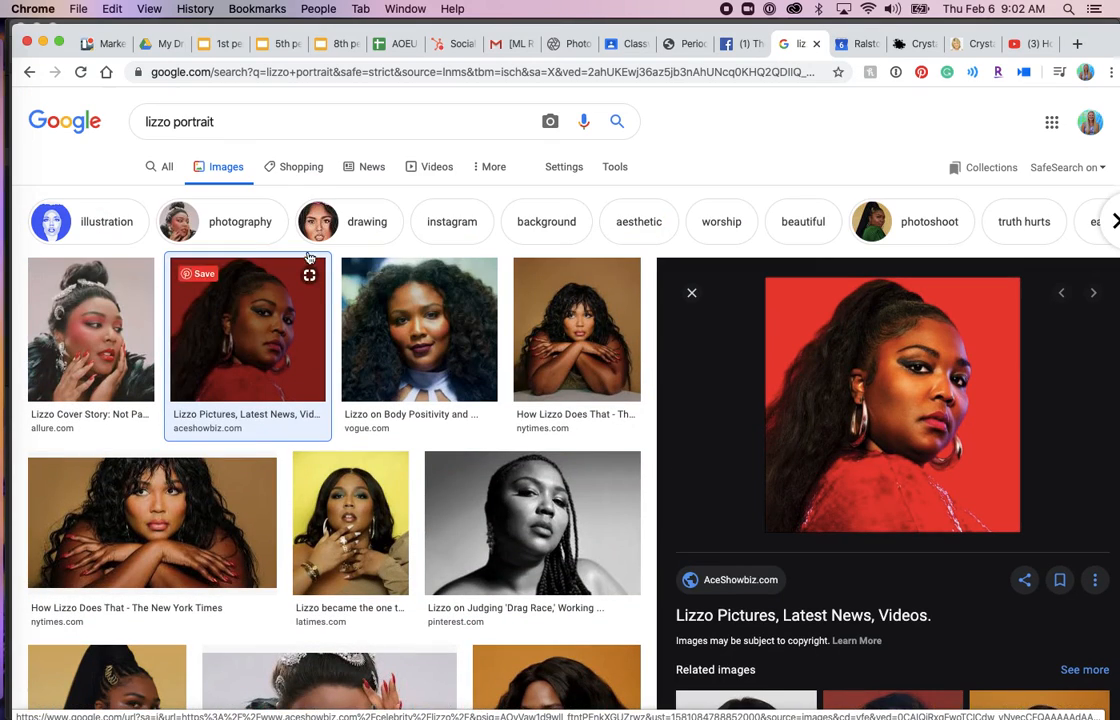
# Search Google Images for "lebron james" instead of the Lizzo portraits.
pyautogui.moveTo(230, 128); pyautogui.dragTo(123, 98)
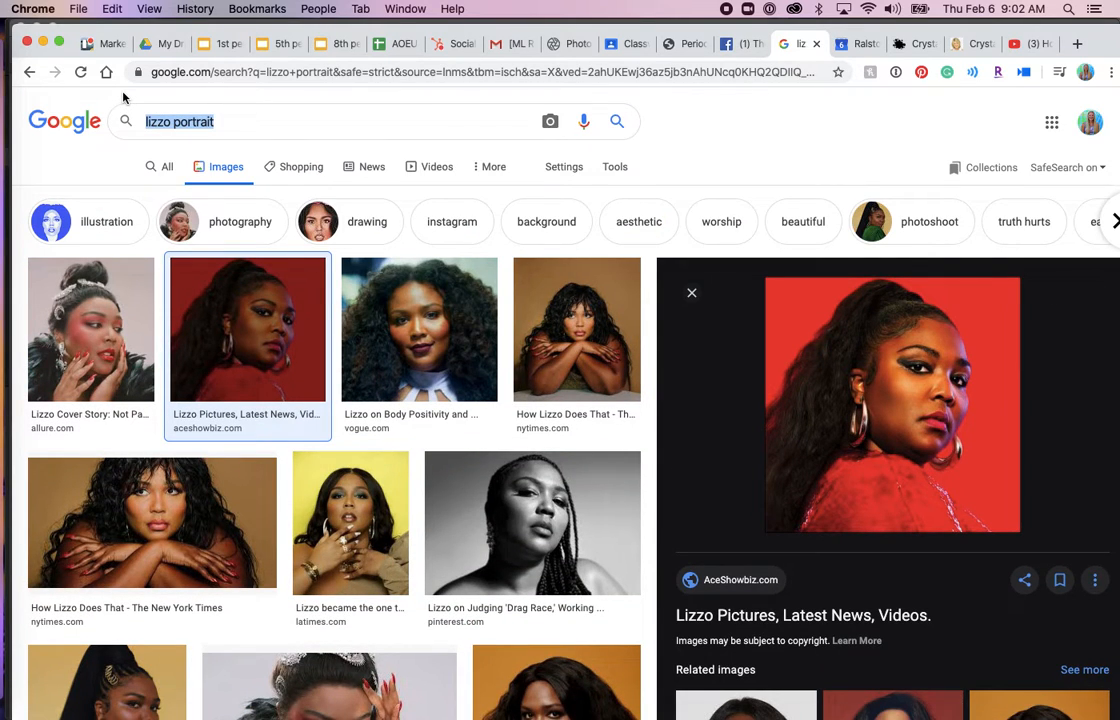
pyautogui.write('lebron jame')
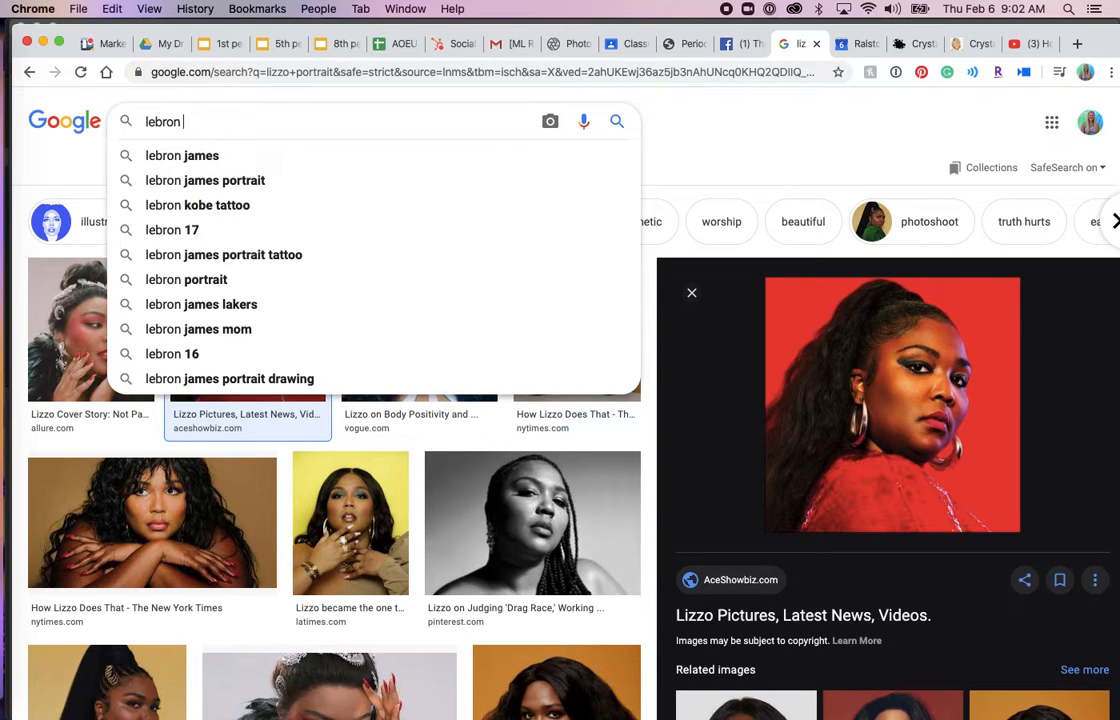
pyautogui.write('s')
pyautogui.press('Return')
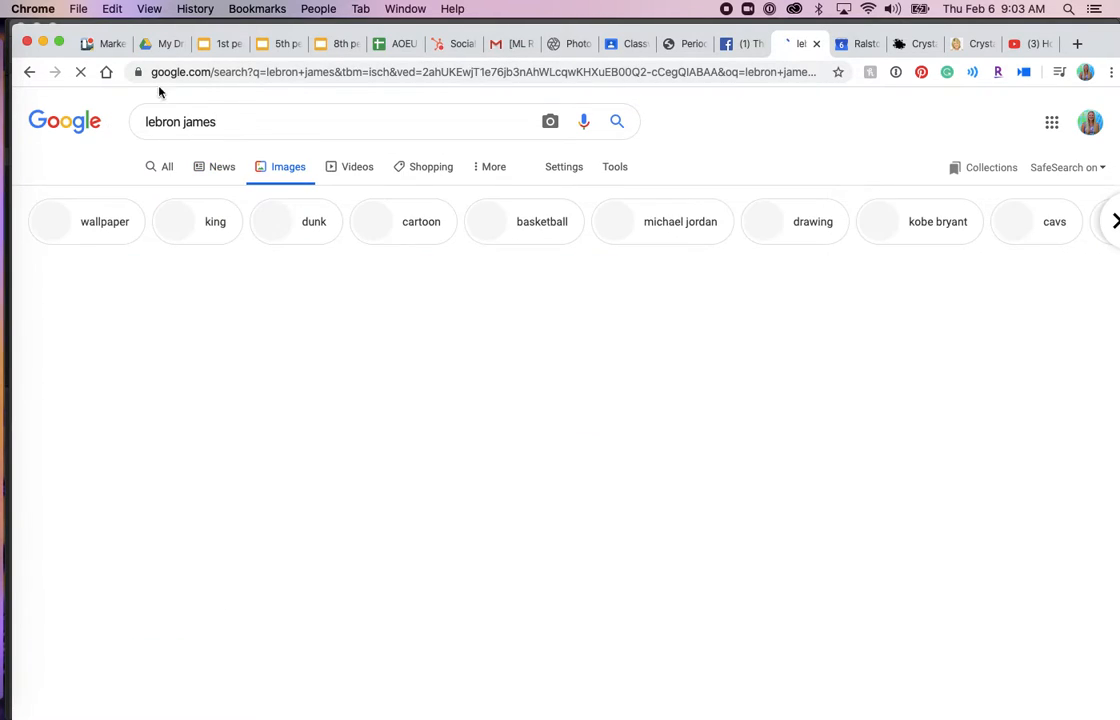
# Browse the LeBron James image results and preview the YouTube photo of him with both arms outstretched.
pyautogui.scroll(-5, 135, 393)
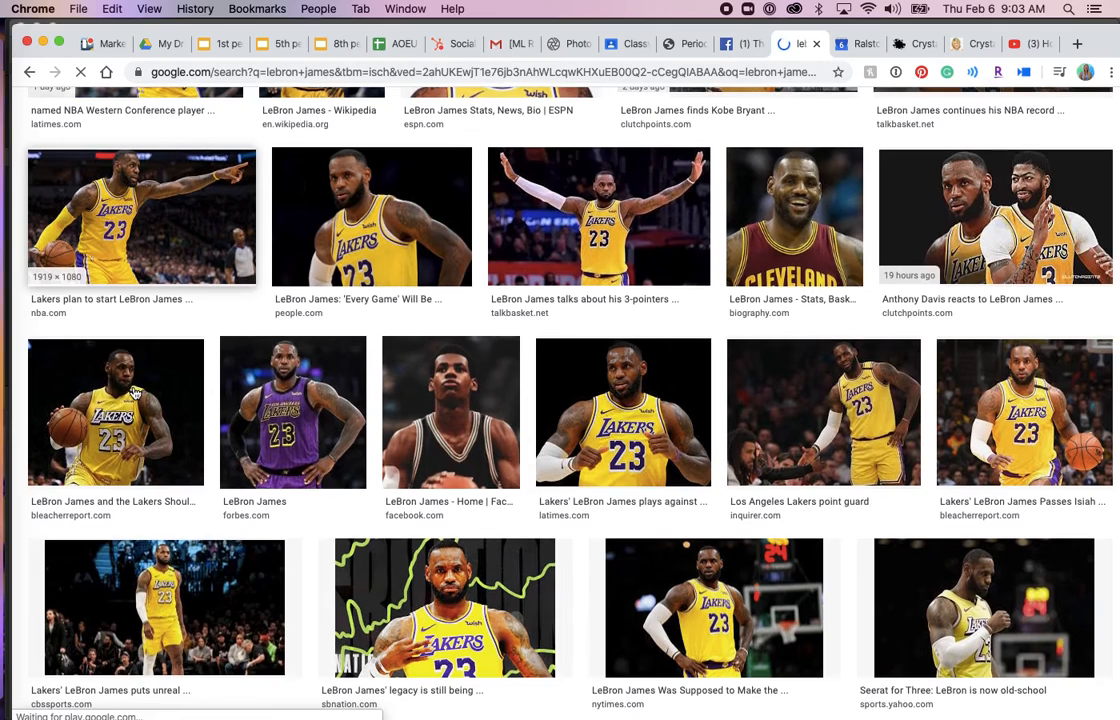
pyautogui.scroll(-4, 135, 393)
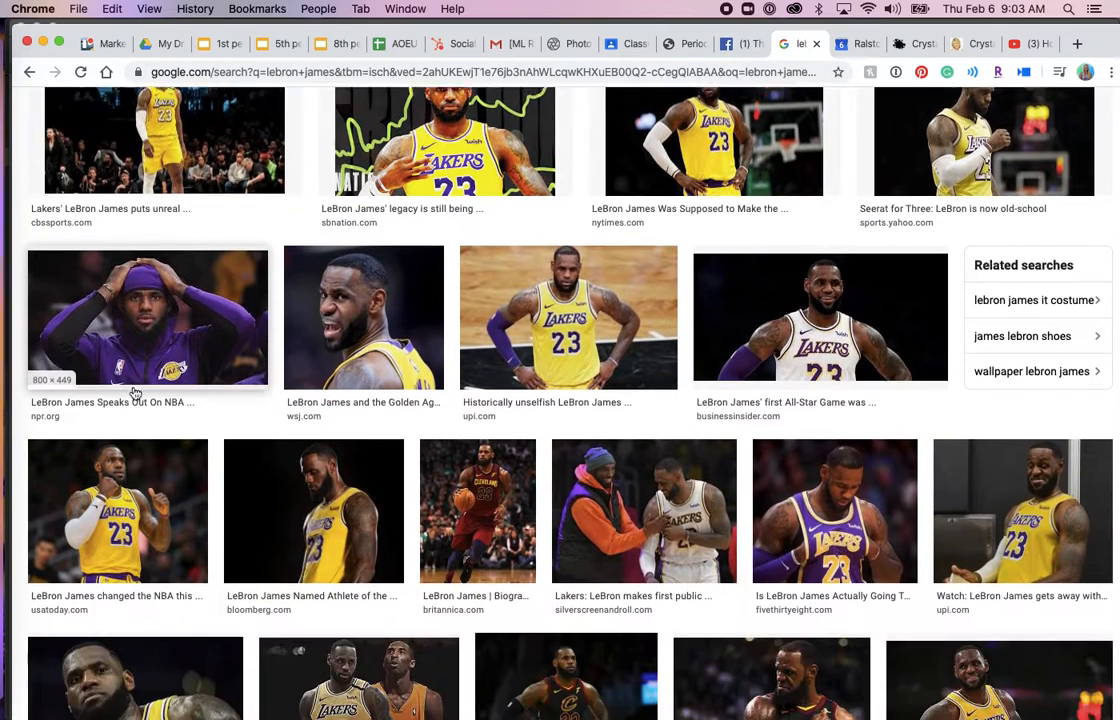
pyautogui.scroll(-1, 135, 393)
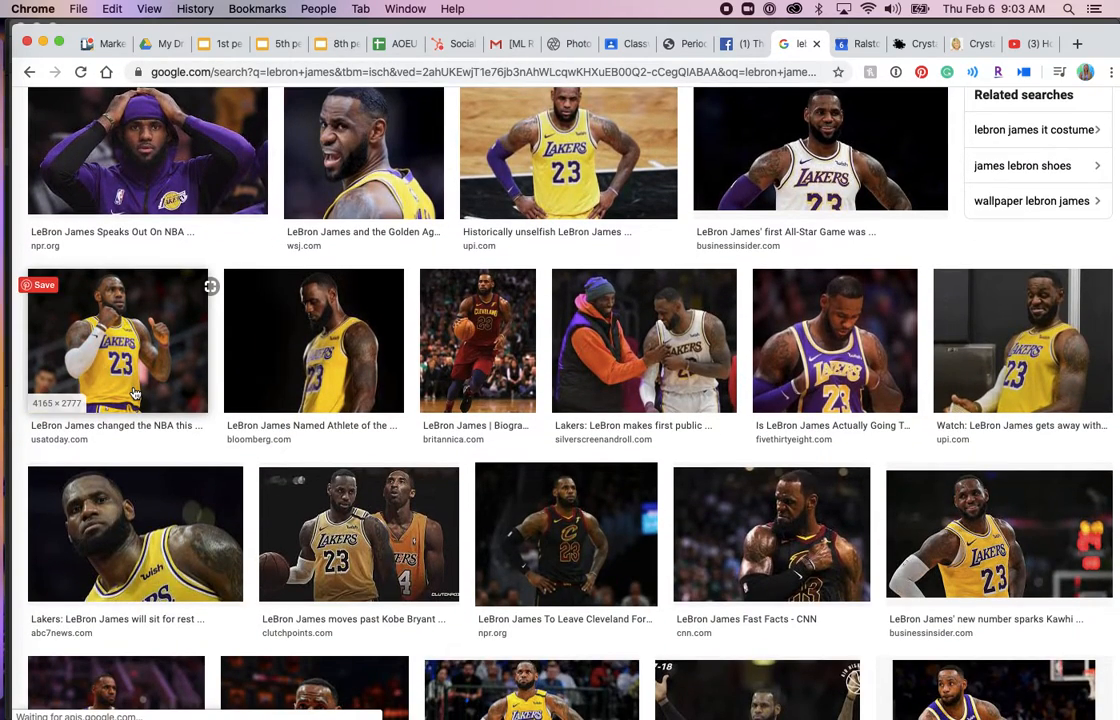
pyautogui.scroll(-1, 135, 393)
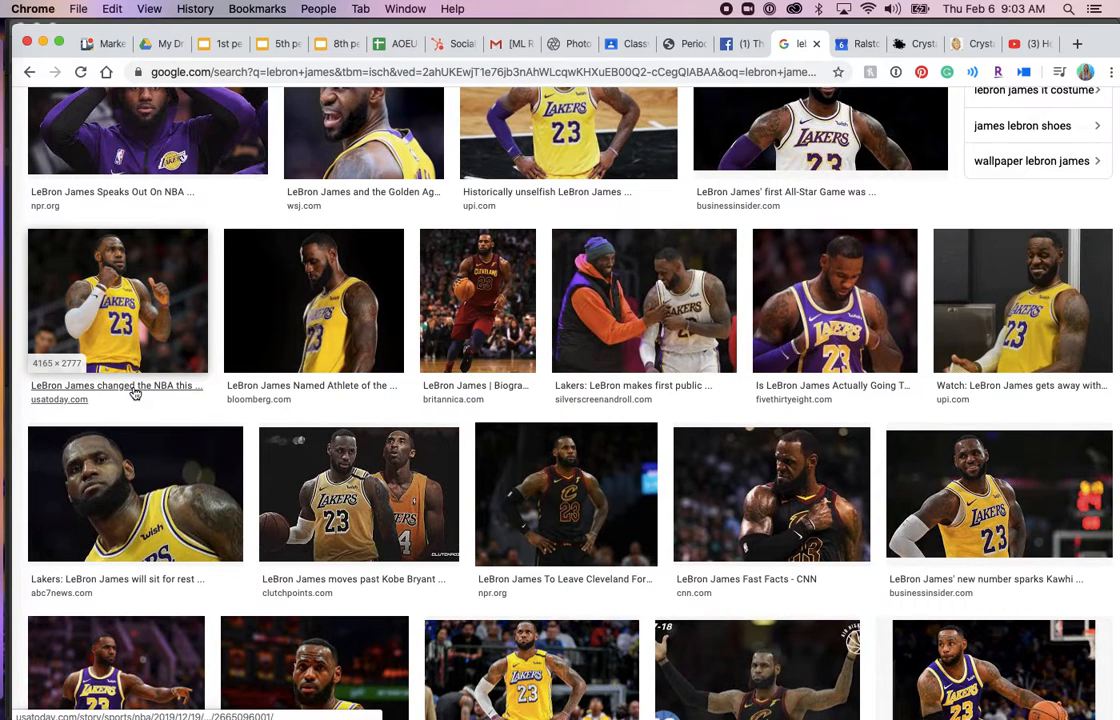
pyautogui.scroll(-2, 135, 393)
pyautogui.scroll(-1, 135, 393)
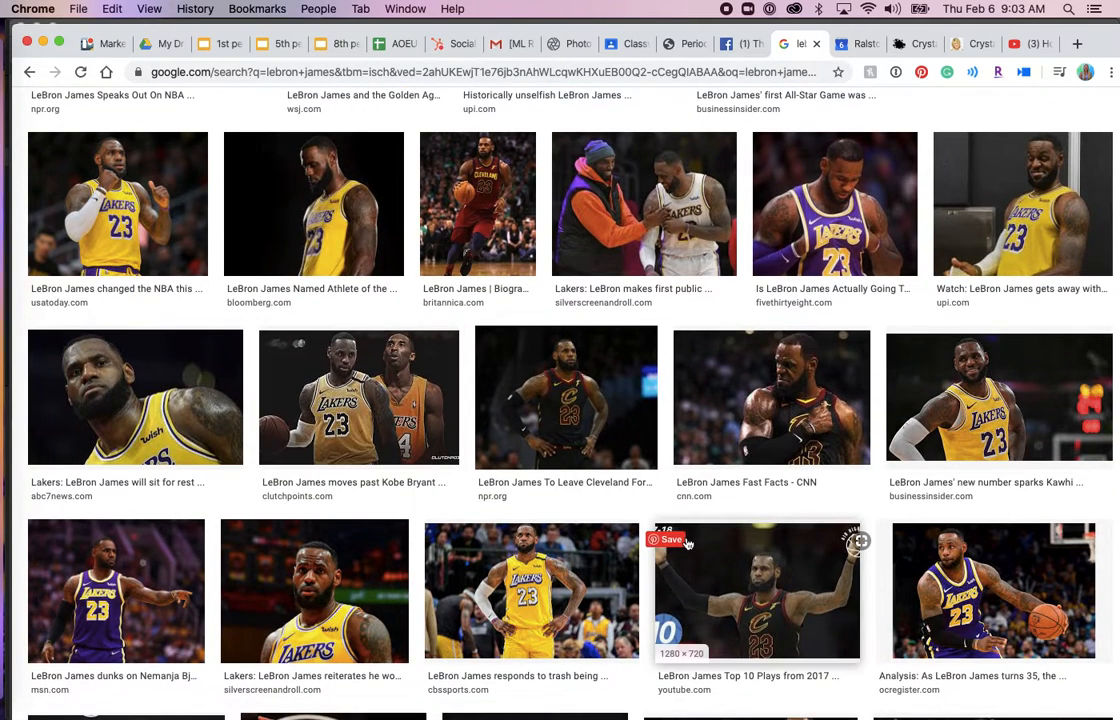
pyautogui.click(810, 588)
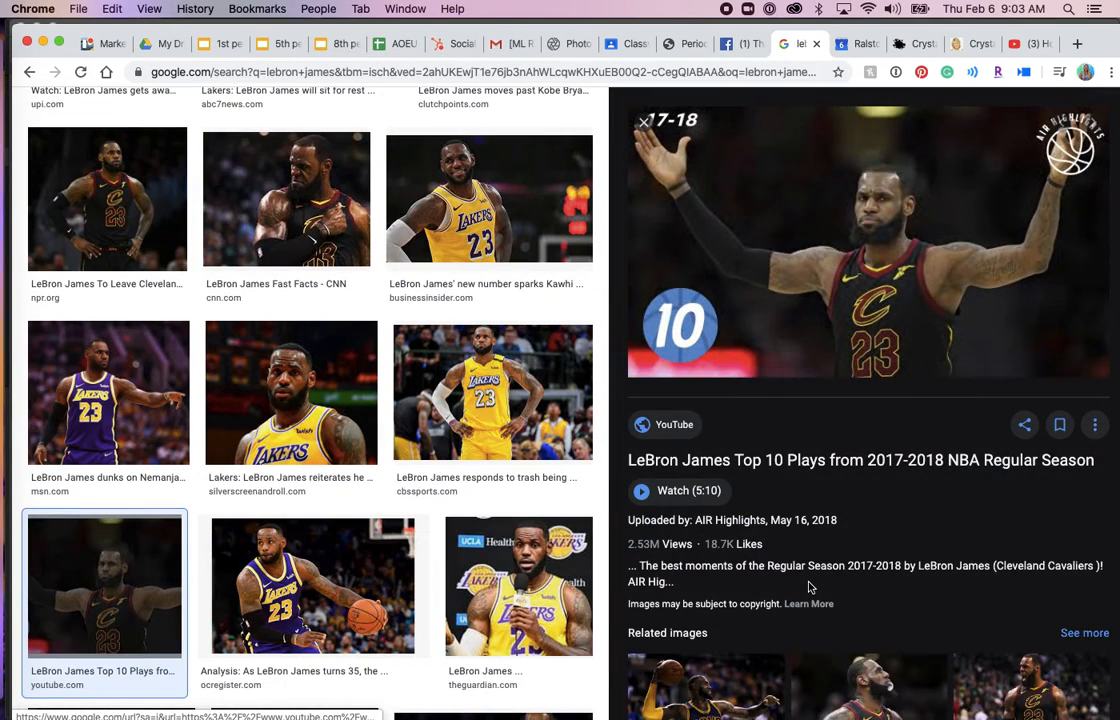
pyautogui.scroll(-5, 330, 400)
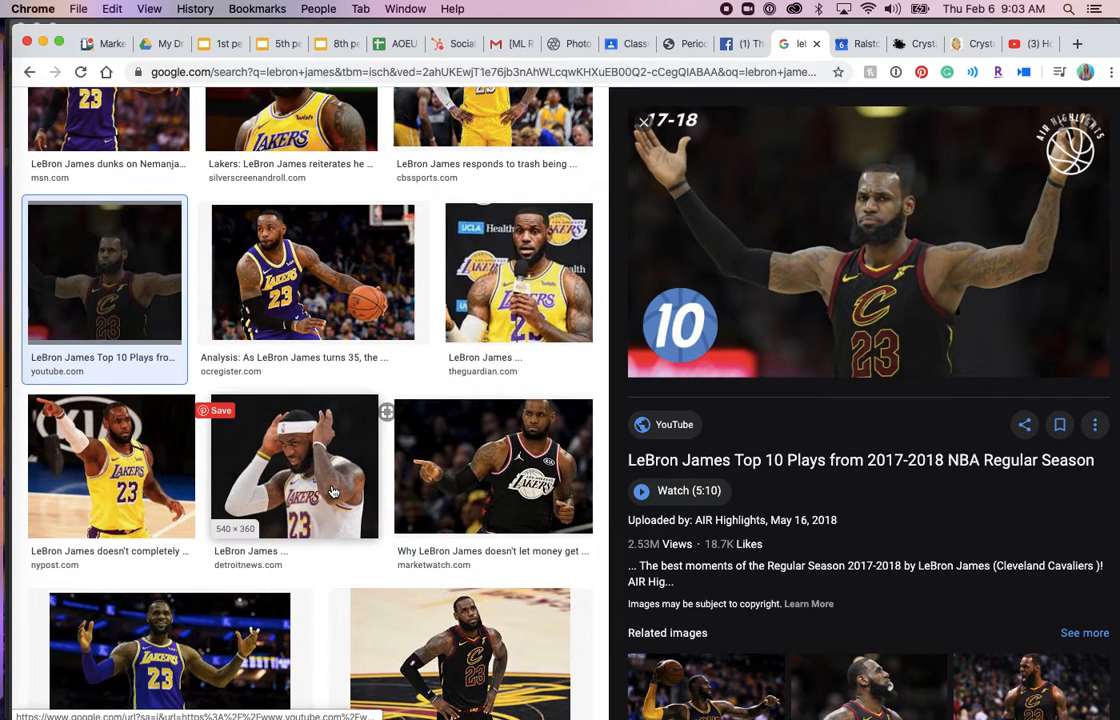
pyautogui.scroll(10, 301, 574)
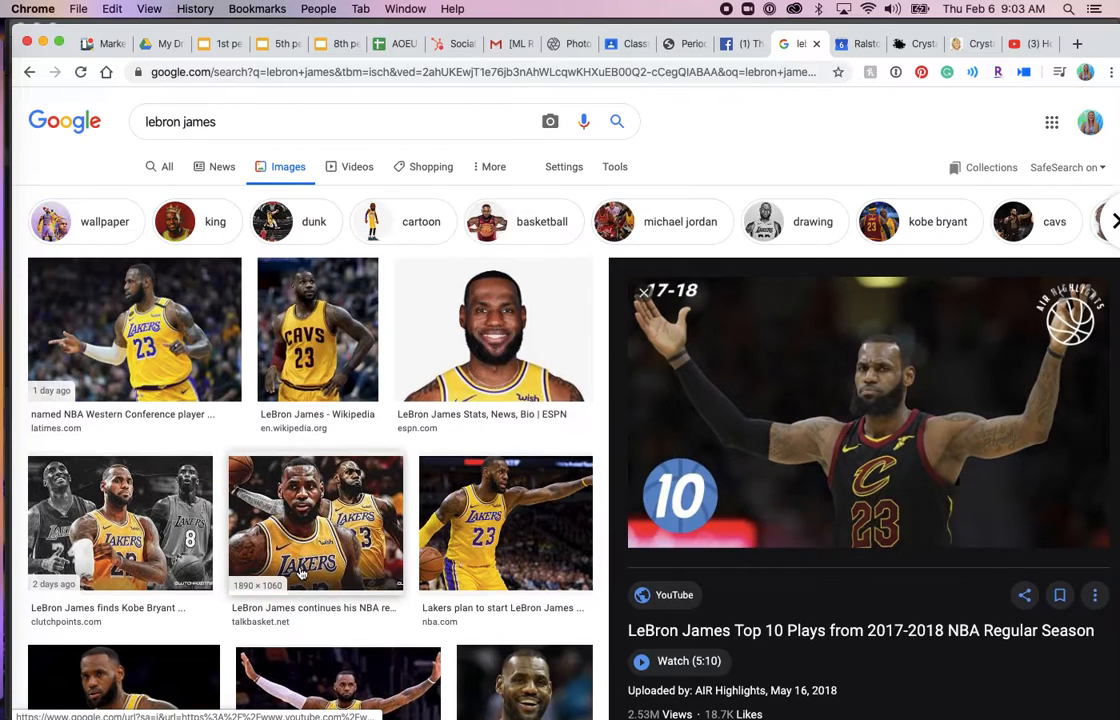
# Go back to the "lizzo portrait" image results and preview the aceshowbiz.com portrait with the red background.
pyautogui.click(31, 72)
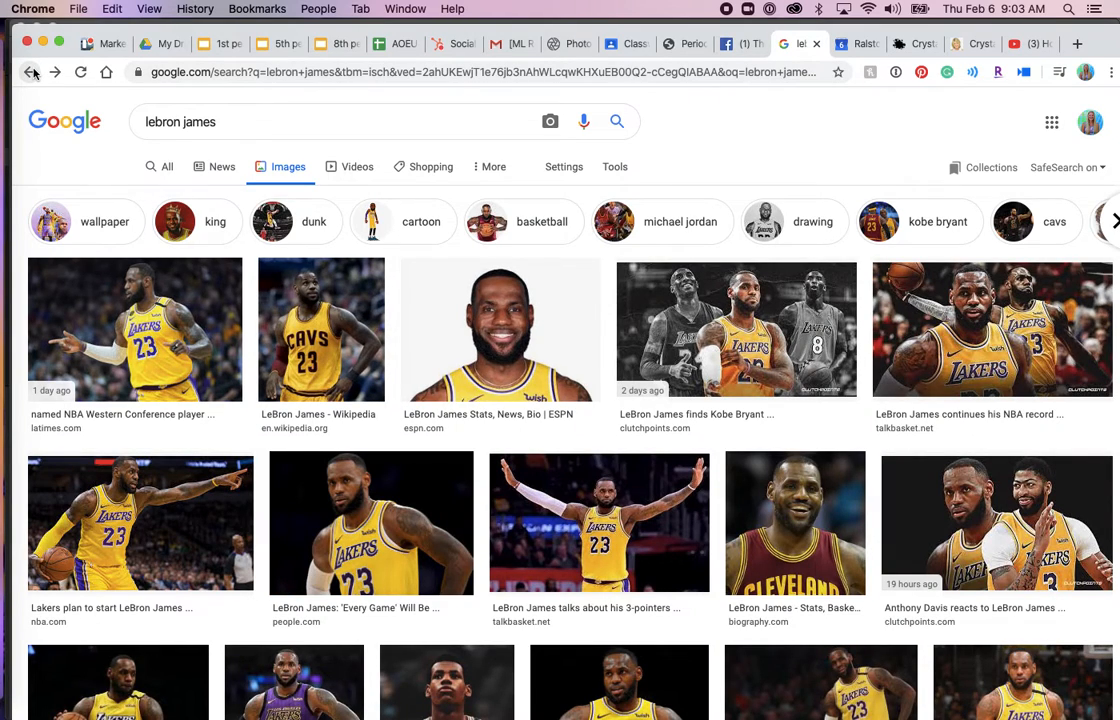
pyautogui.click(31, 72)
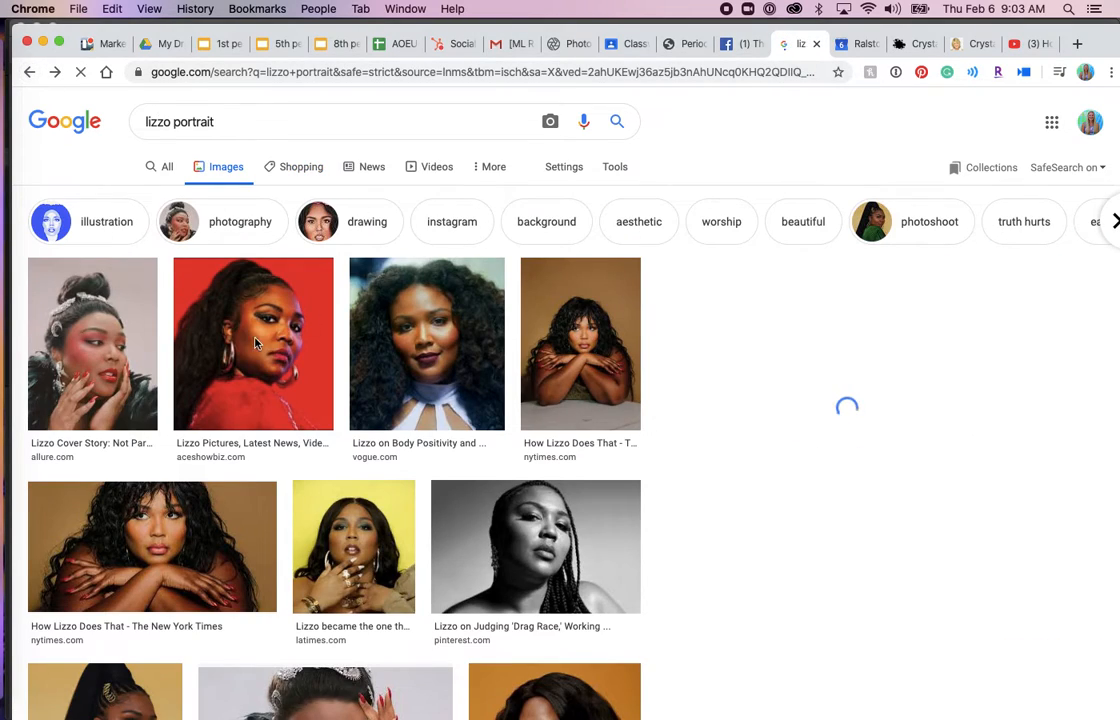
pyautogui.click(258, 356)
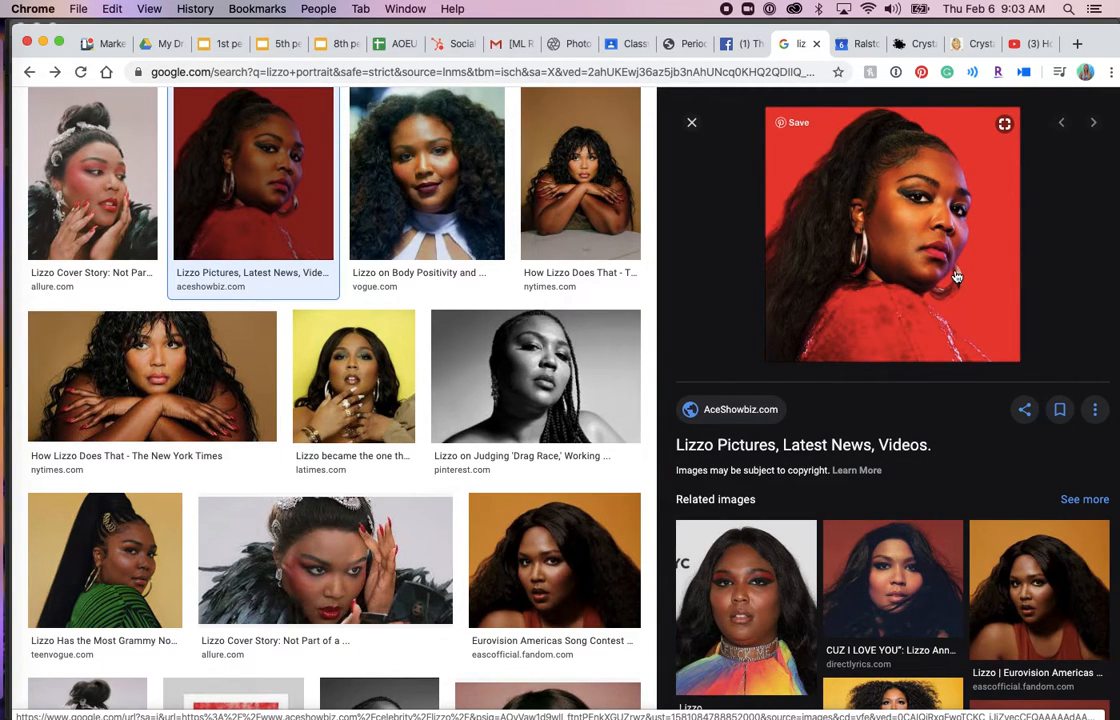
# Save the previewed portrait to Downloads as a JPEG image named "lizzo (1)".
pyautogui.rightClick(908, 202)
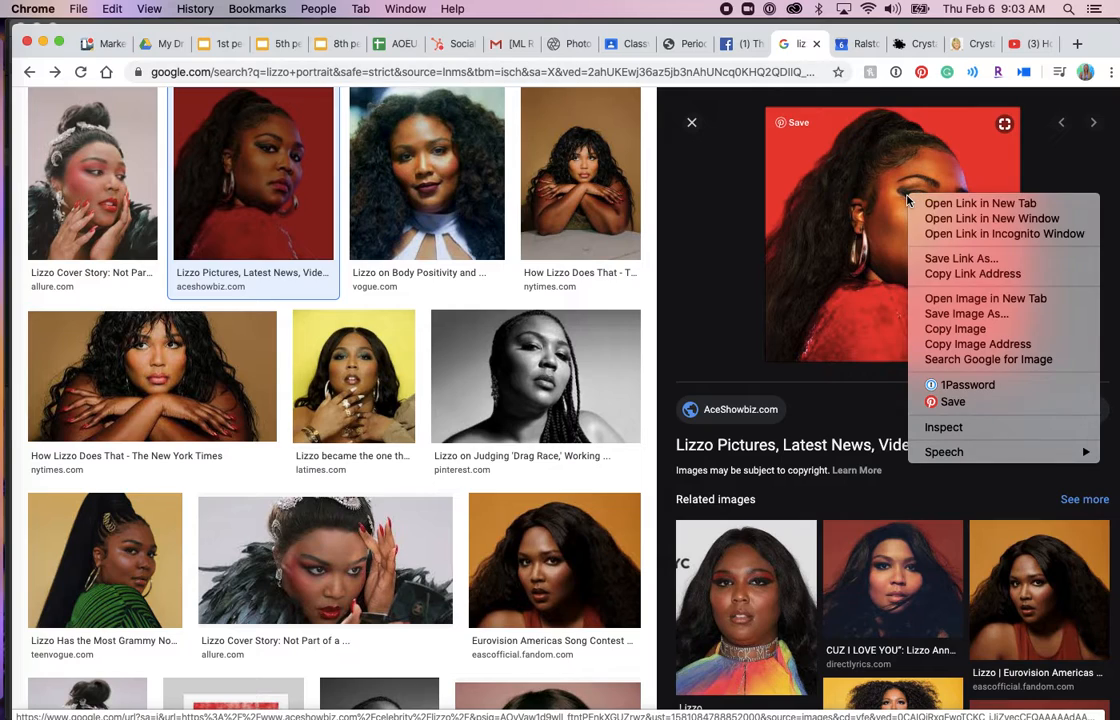
pyautogui.click(1017, 318)
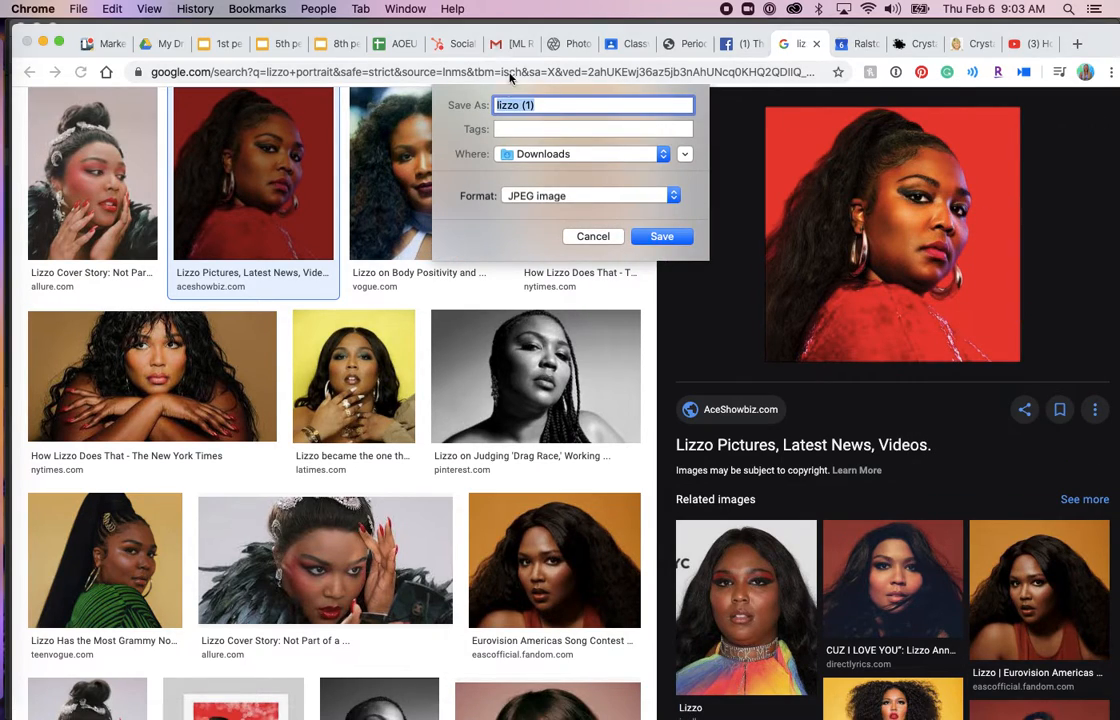
pyautogui.click(662, 237)
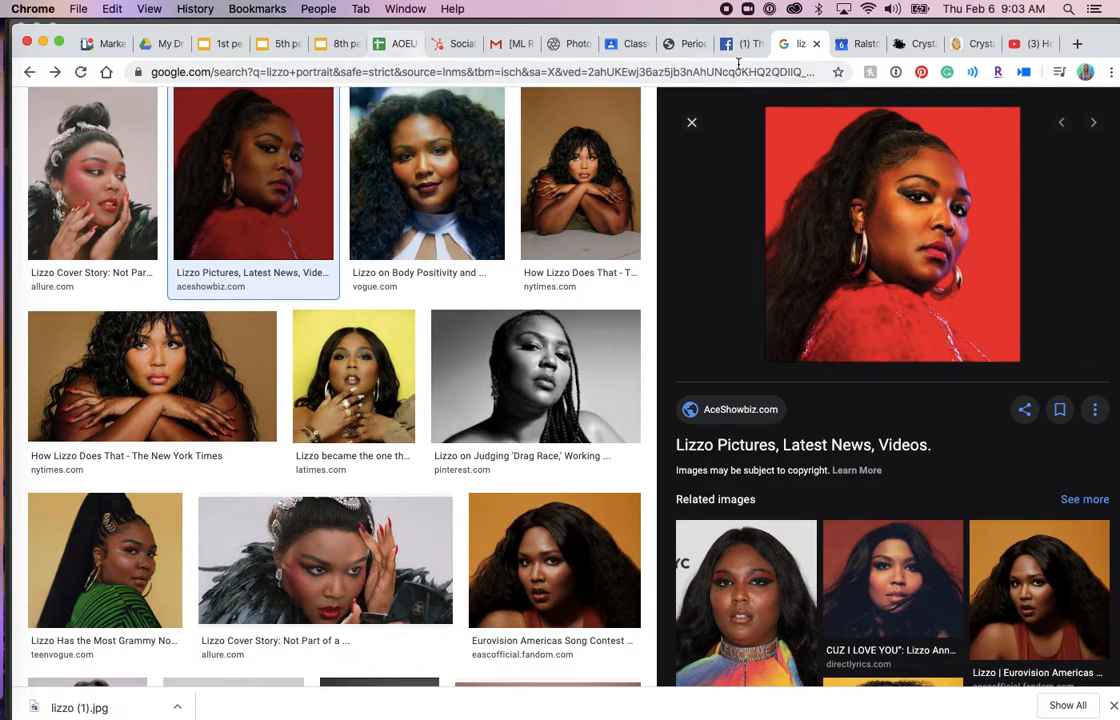
# View the Portrait Pop Art Project assignment details in Google Classroom and switch to the Pixlr X editor.
pyautogui.click(611, 50)
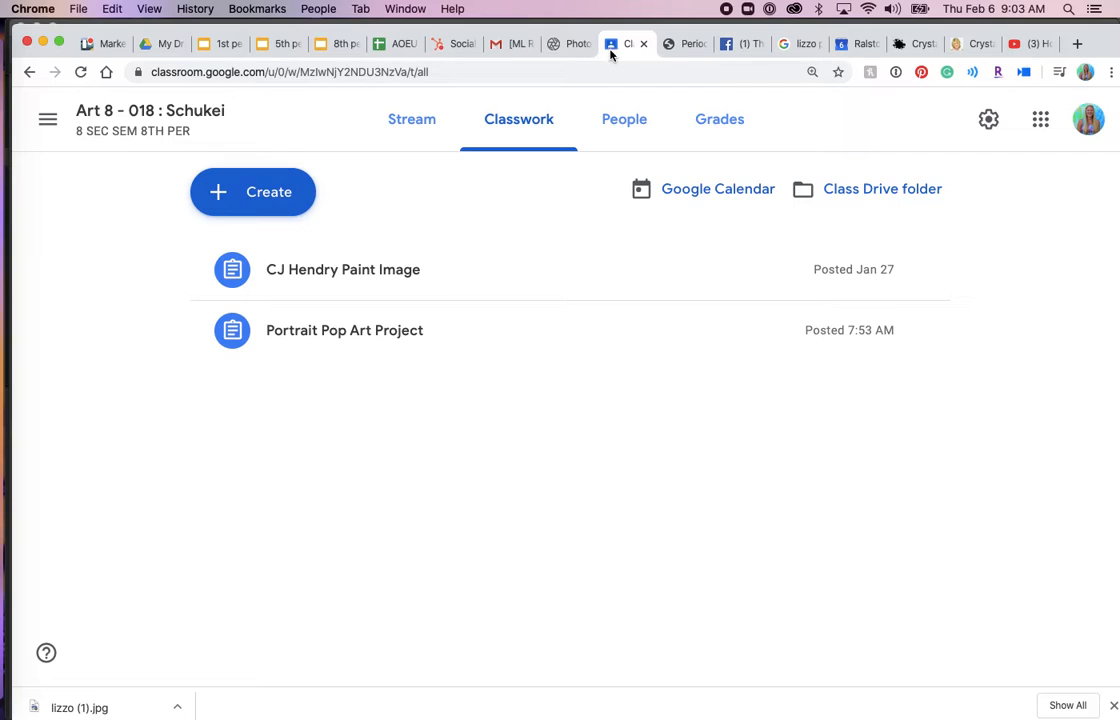
pyautogui.click(403, 328)
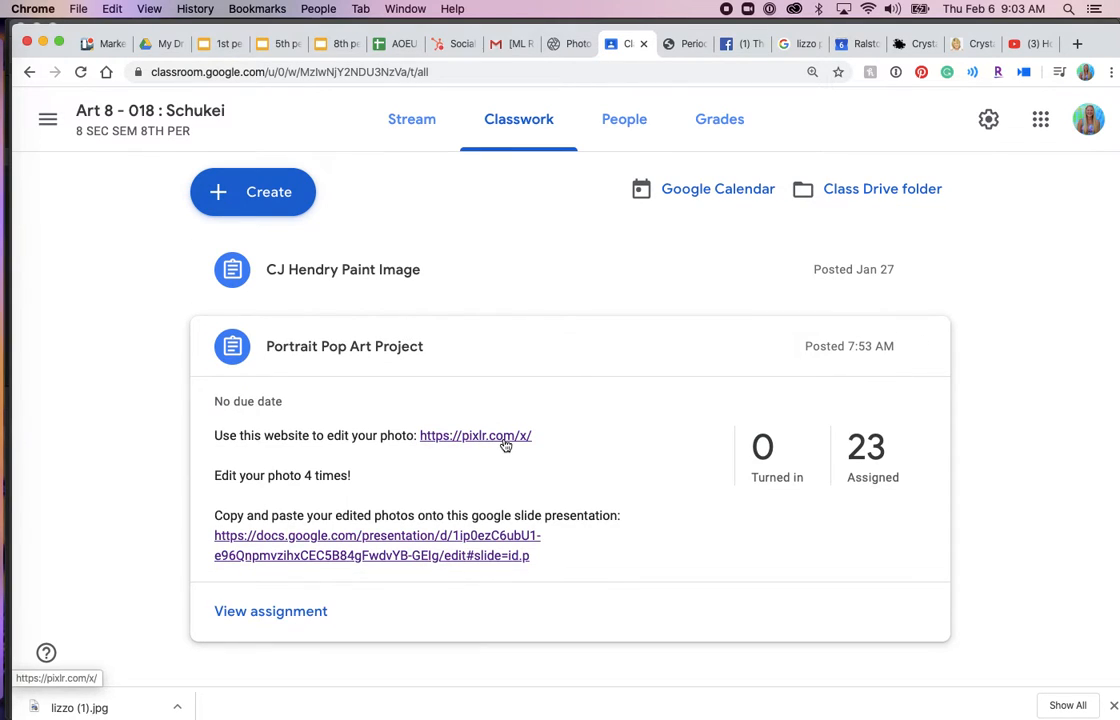
pyautogui.click(555, 44)
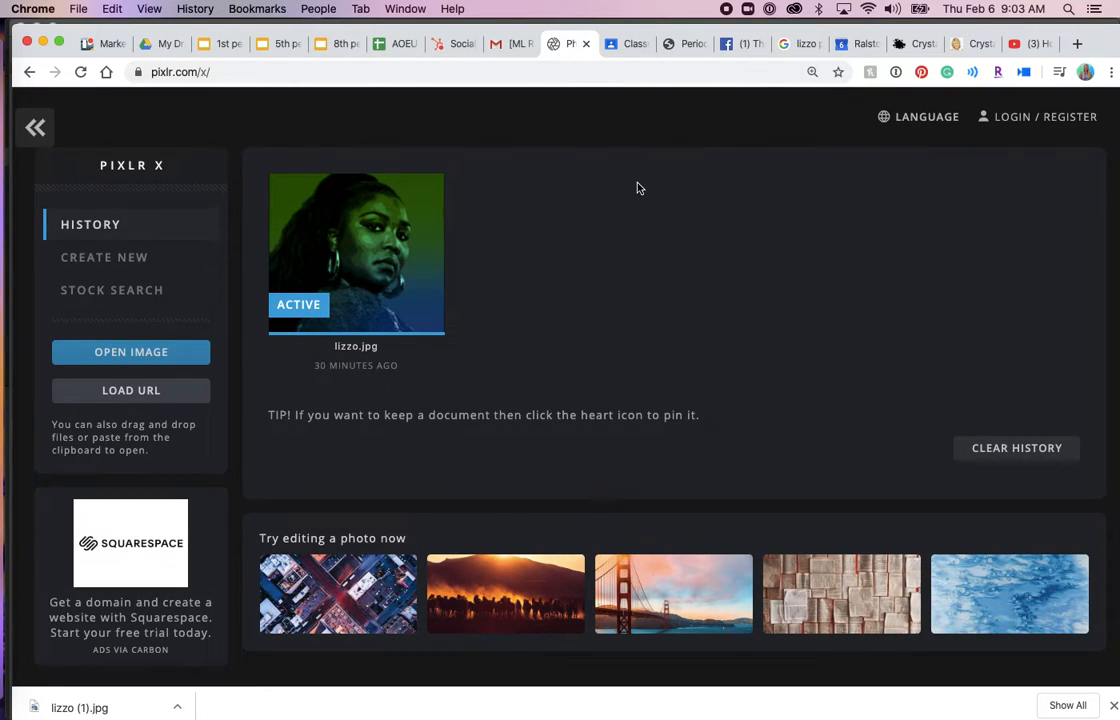
# Open lizzo (1).jpg from Downloads as a new document.
pyautogui.click(130, 353)
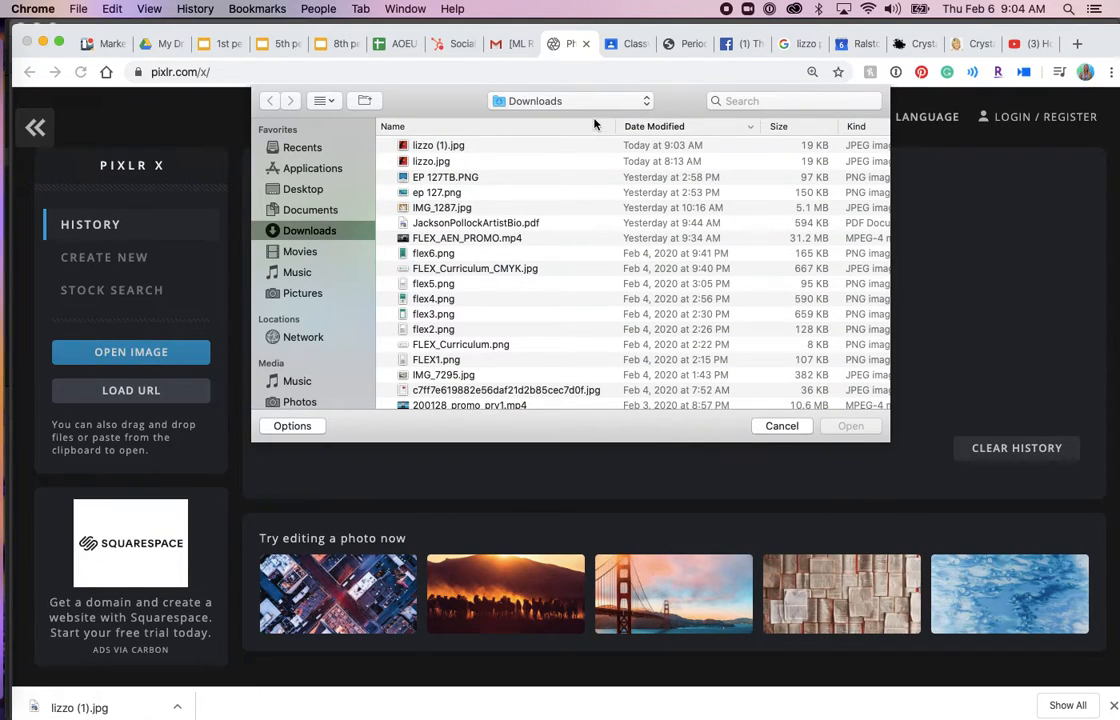
pyautogui.click(431, 150)
pyautogui.click(853, 427)
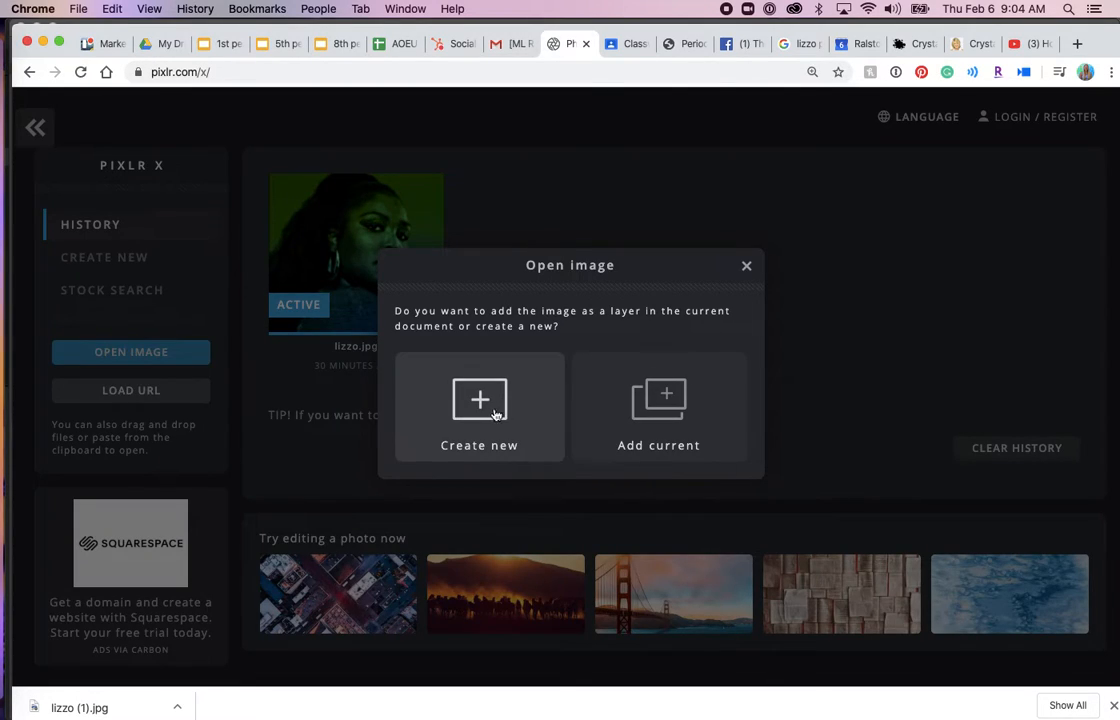
pyautogui.click(481, 403)
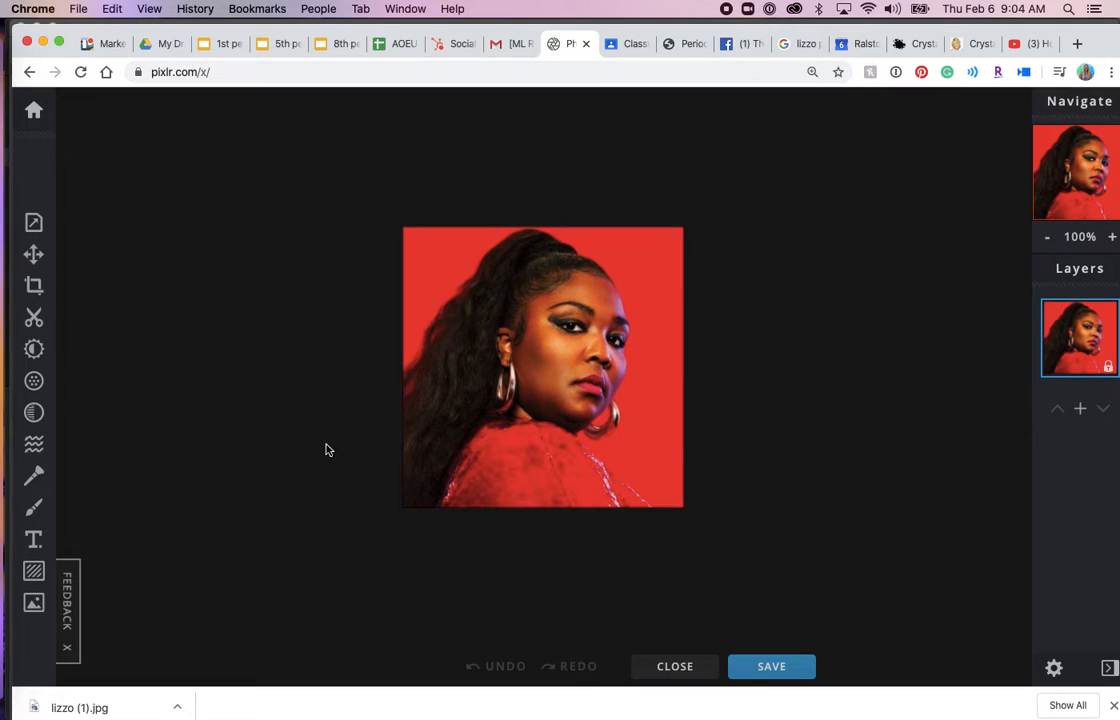
# Try several Posterize filter levels on the portrait and apply it at 2.
pyautogui.click(35, 381)
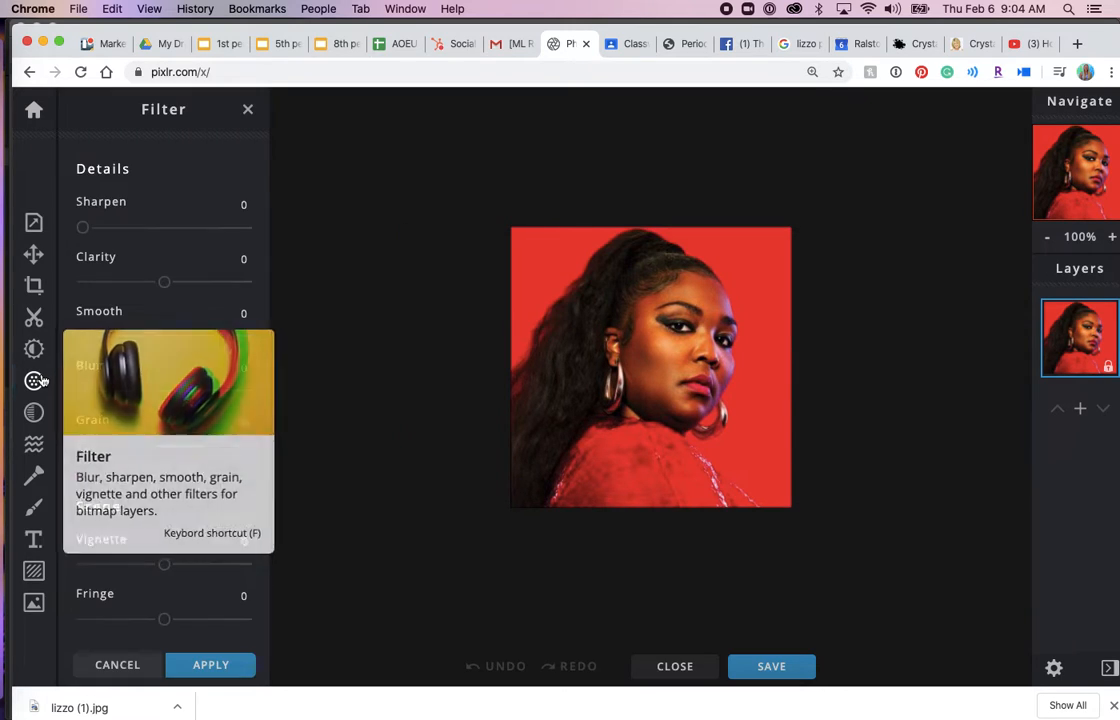
pyautogui.scroll(-5, 82, 592)
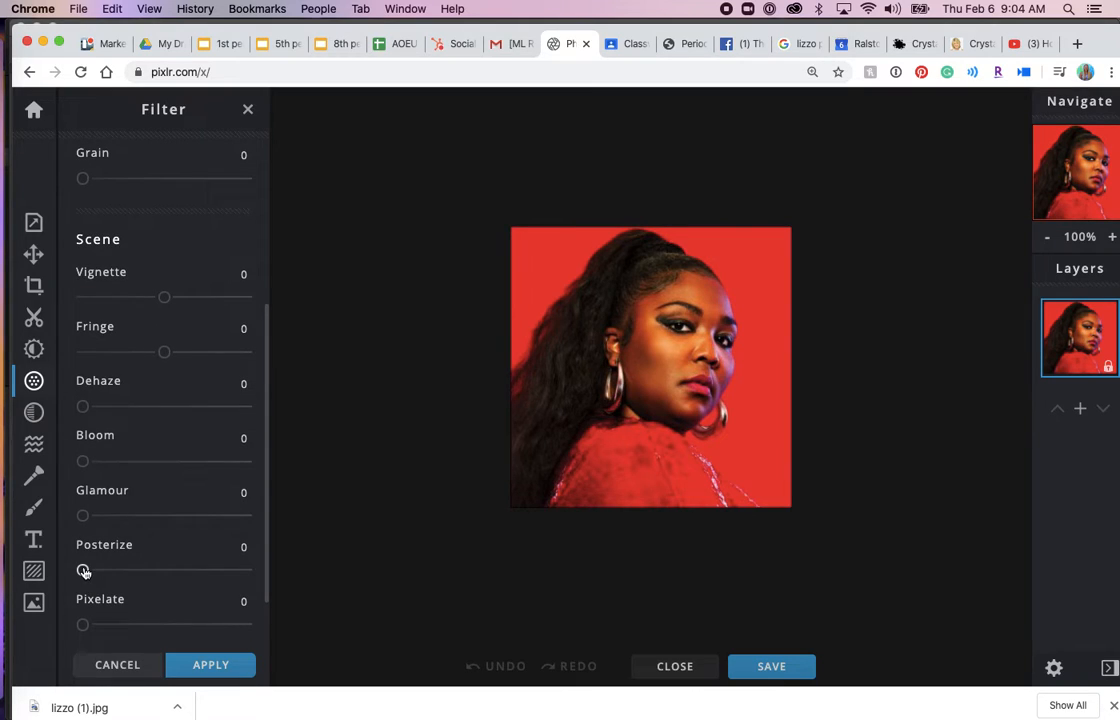
pyautogui.moveTo(84, 571)
pyautogui.mouseDown()
pyautogui.moveTo(200, 571)
pyautogui.moveTo(103, 570)
pyautogui.mouseUp()
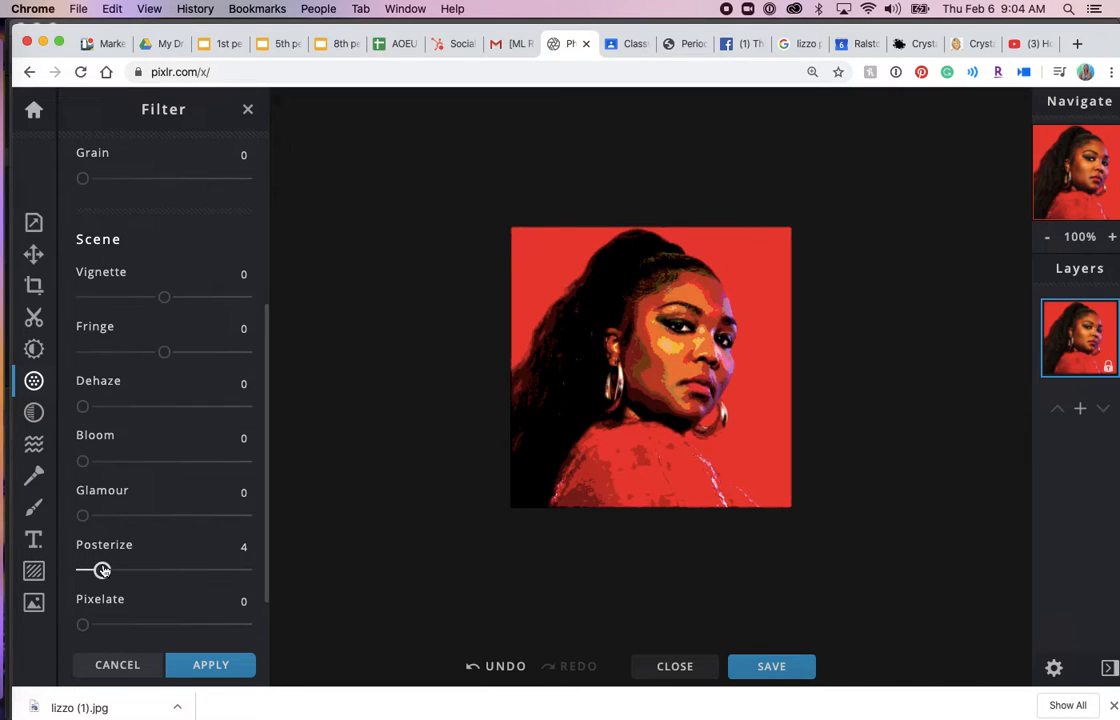
pyautogui.moveTo(104, 570); pyautogui.dragTo(90, 570)
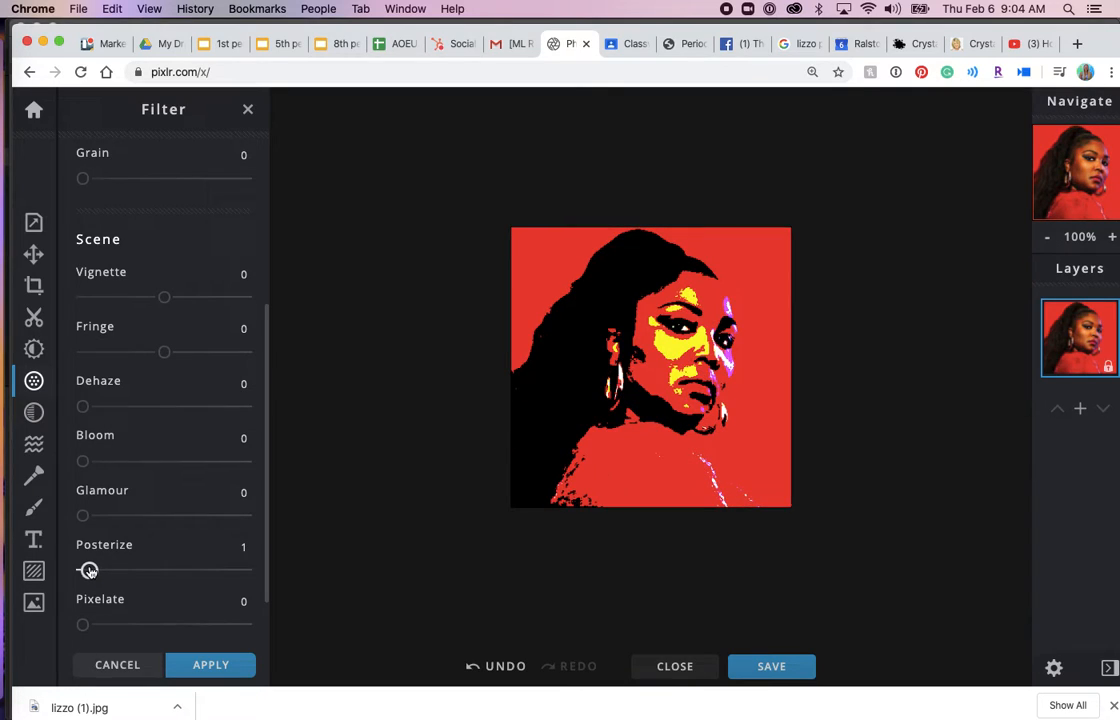
pyautogui.moveTo(88, 570); pyautogui.dragTo(93, 571)
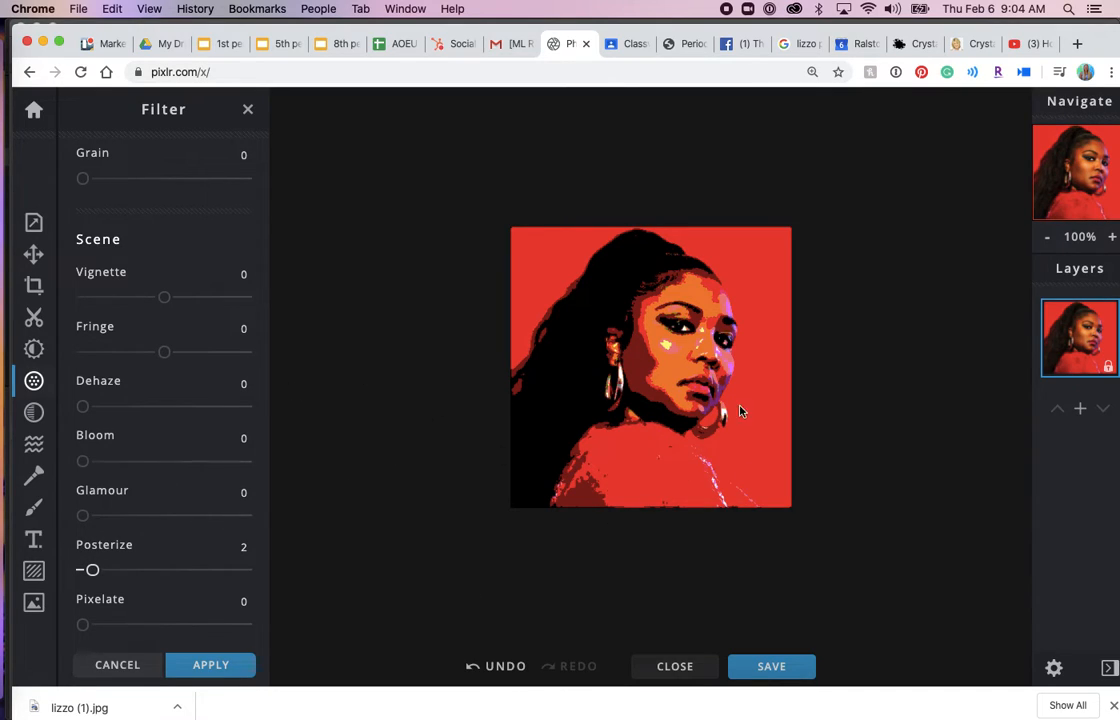
pyautogui.click(210, 665)
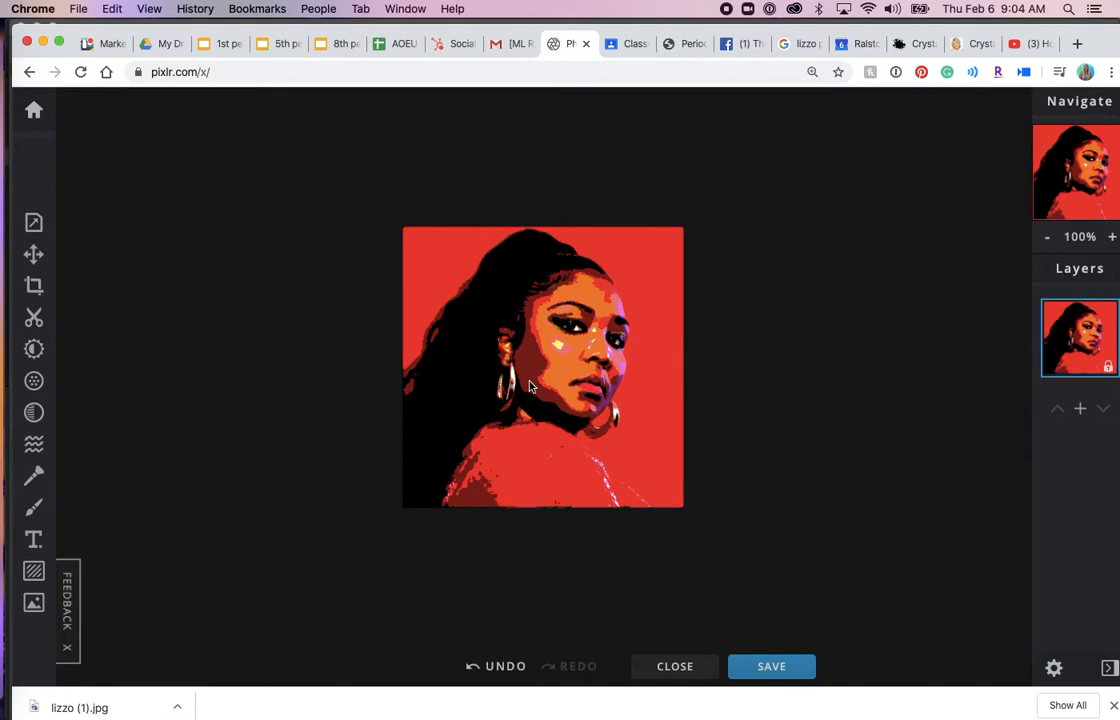
# Try Adjust color changes on the portrait with Hue -110, Tint -2, Temperature -6 and Saturation -2, and discard them.
pyautogui.click(34, 413)
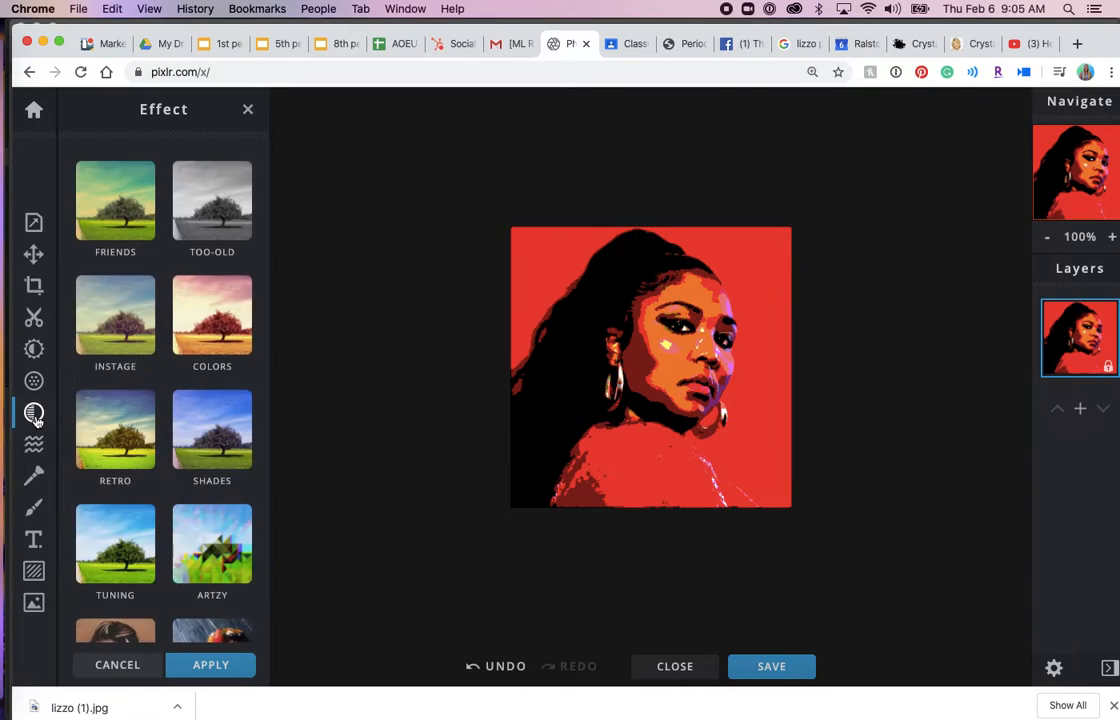
pyautogui.click(34, 413)
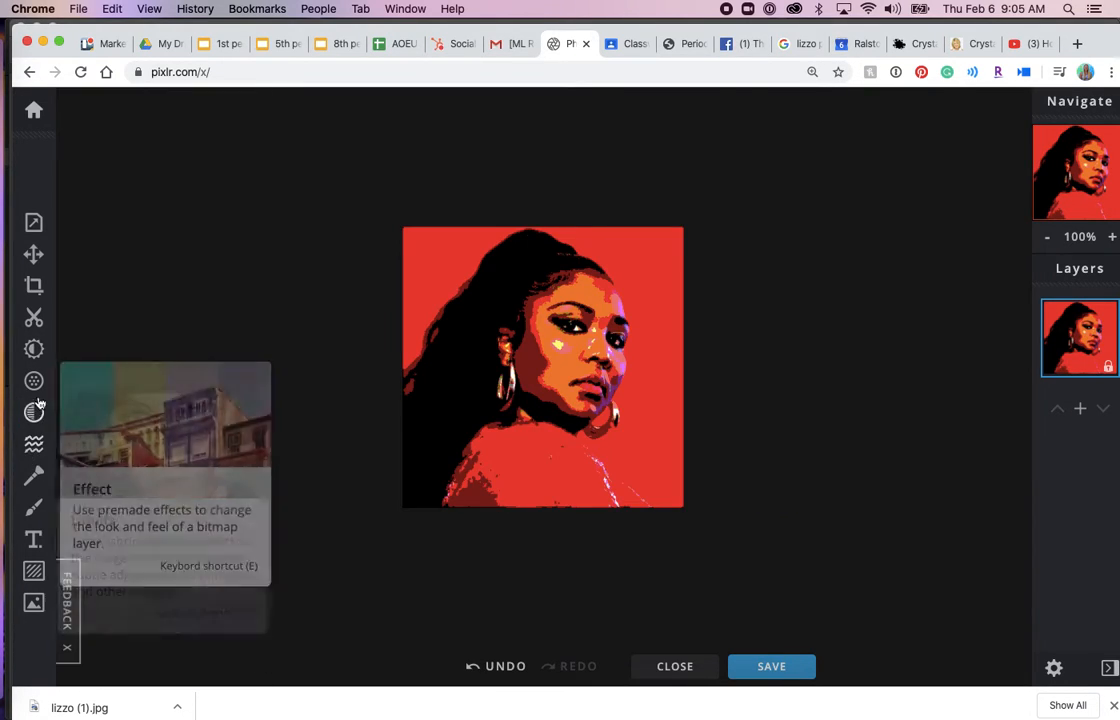
pyautogui.click(34, 350)
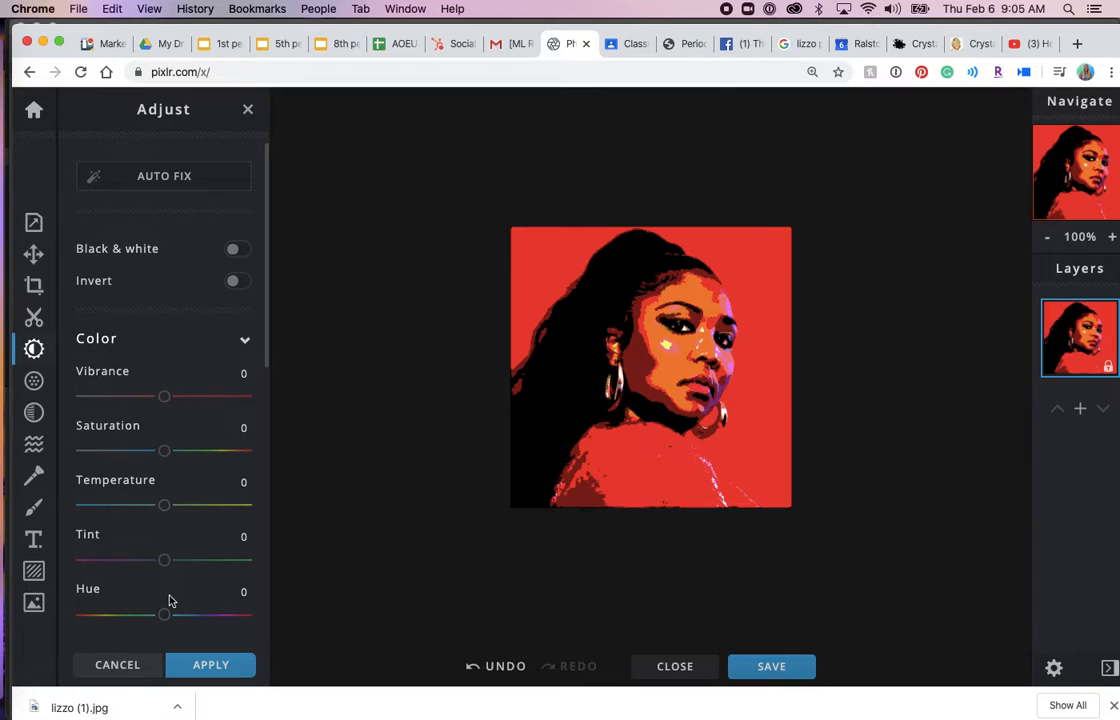
pyautogui.moveTo(164, 615); pyautogui.dragTo(115, 621)
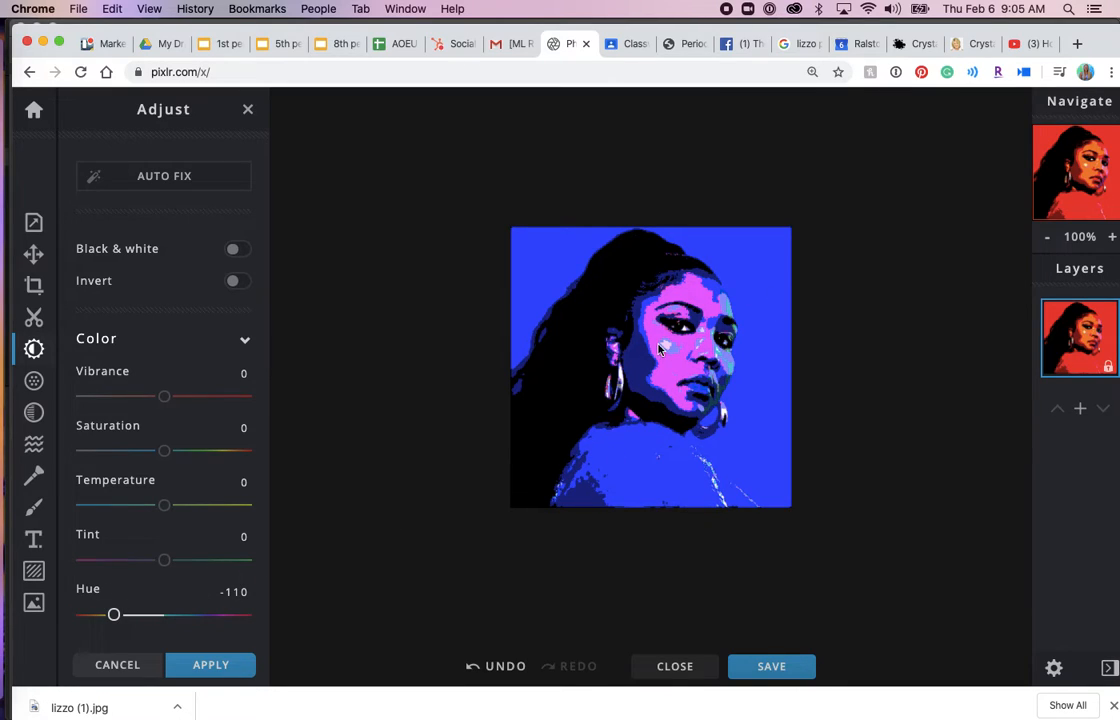
pyautogui.moveTo(164, 561)
pyautogui.mouseDown()
pyautogui.moveTo(268, 562)
pyautogui.moveTo(70, 566)
pyautogui.moveTo(162, 560)
pyautogui.mouseUp()
pyautogui.click(160, 506)
pyautogui.moveTo(157, 510)
pyautogui.mouseDown()
pyautogui.moveTo(115, 506)
pyautogui.moveTo(232, 506)
pyautogui.moveTo(160, 505)
pyautogui.mouseUp()
pyautogui.moveTo(163, 452)
pyautogui.mouseDown()
pyautogui.moveTo(240, 455)
pyautogui.moveTo(79, 455)
pyautogui.moveTo(161, 451)
pyautogui.mouseUp()
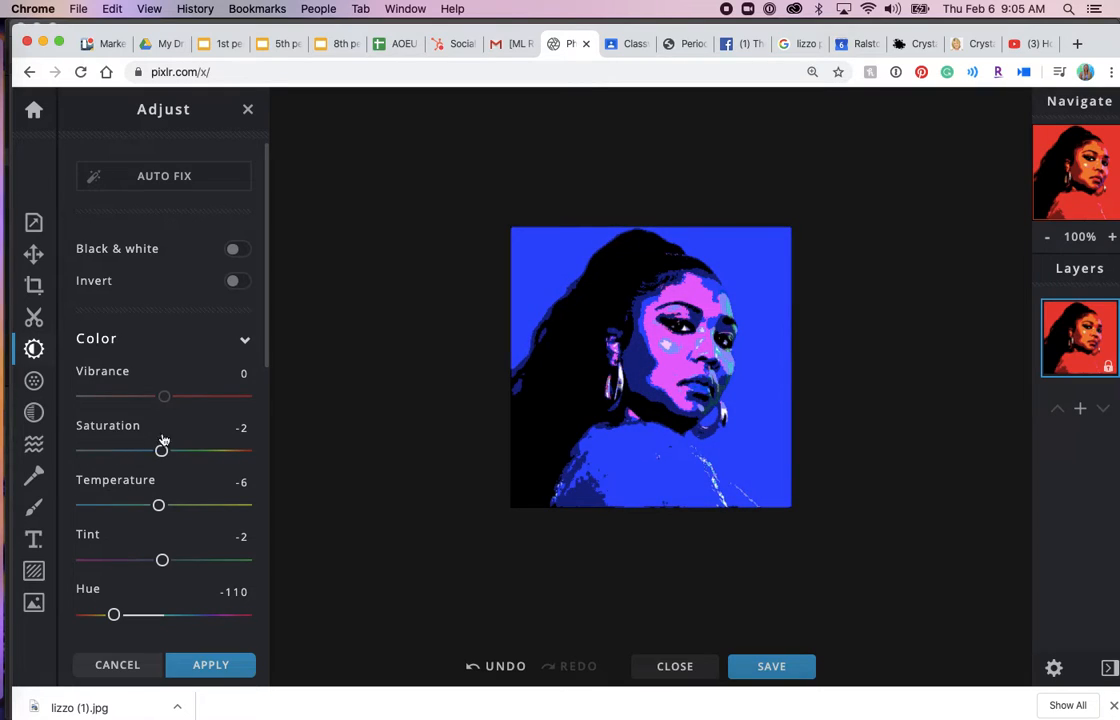
pyautogui.moveTo(164, 397)
pyautogui.mouseDown()
pyautogui.moveTo(242, 396)
pyautogui.moveTo(57, 405)
pyautogui.moveTo(165, 400)
pyautogui.mouseUp()
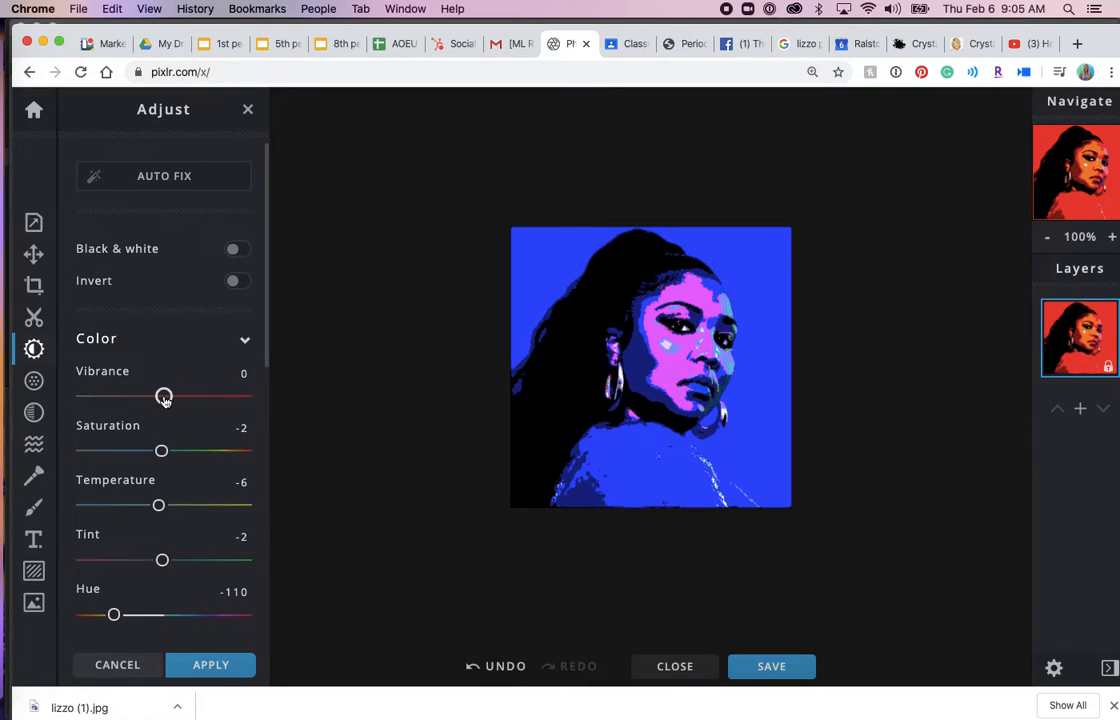
pyautogui.click(117, 665)
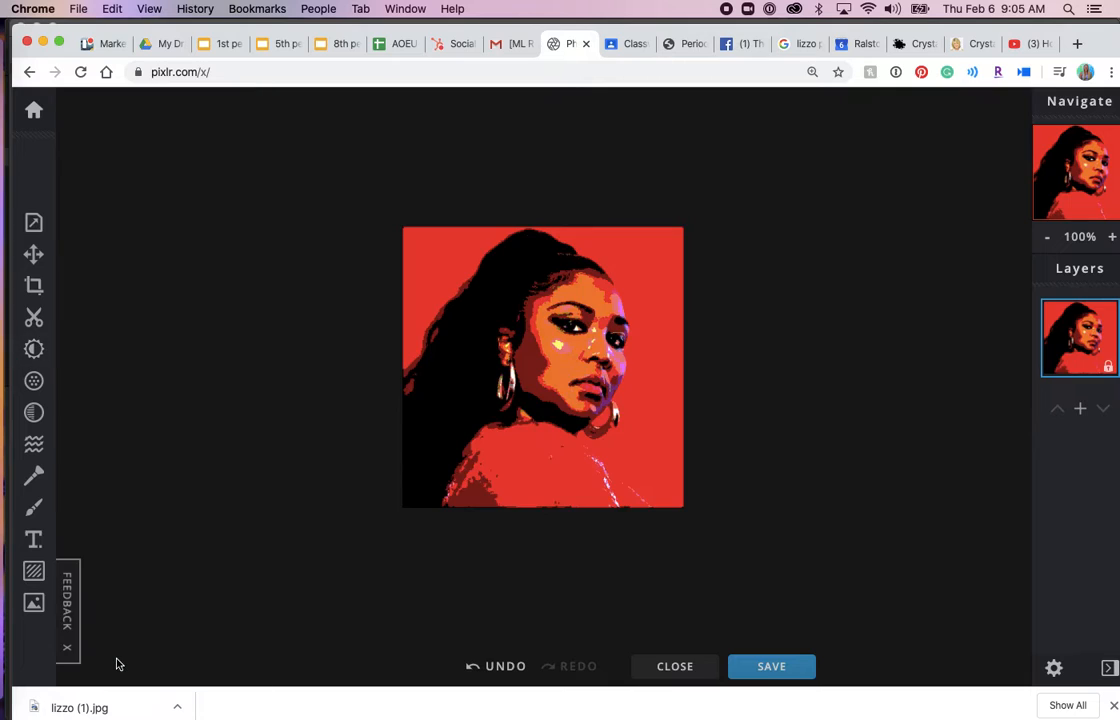
pyautogui.click(35, 419)
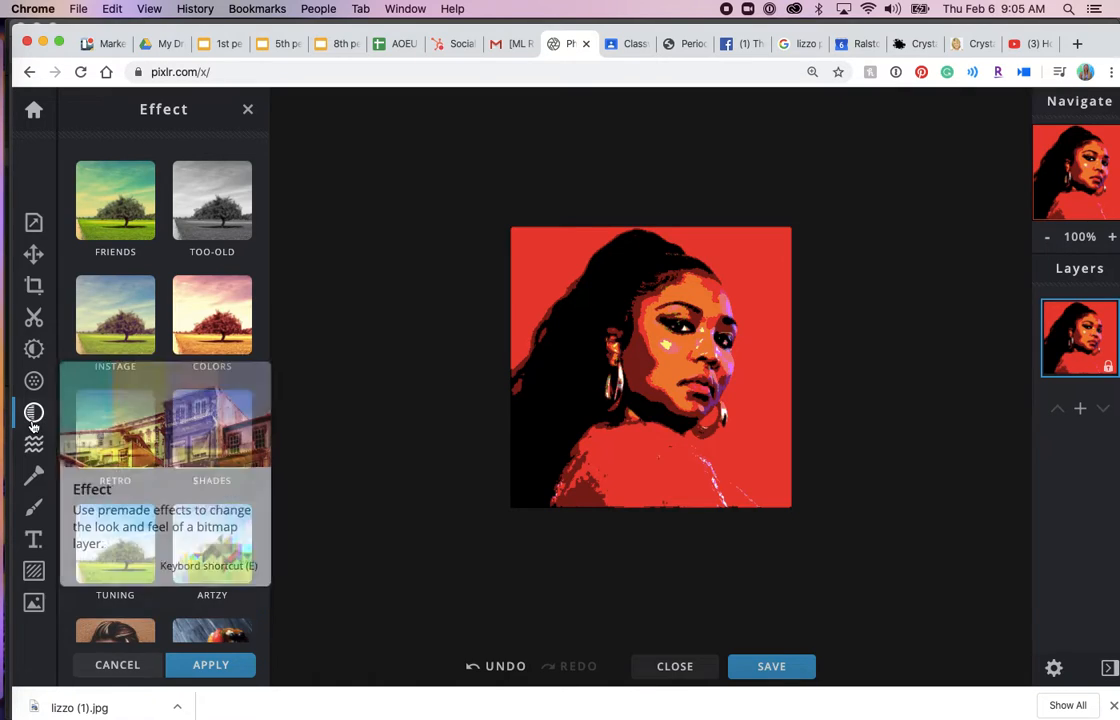
pyautogui.click(33, 421)
pyautogui.click(35, 382)
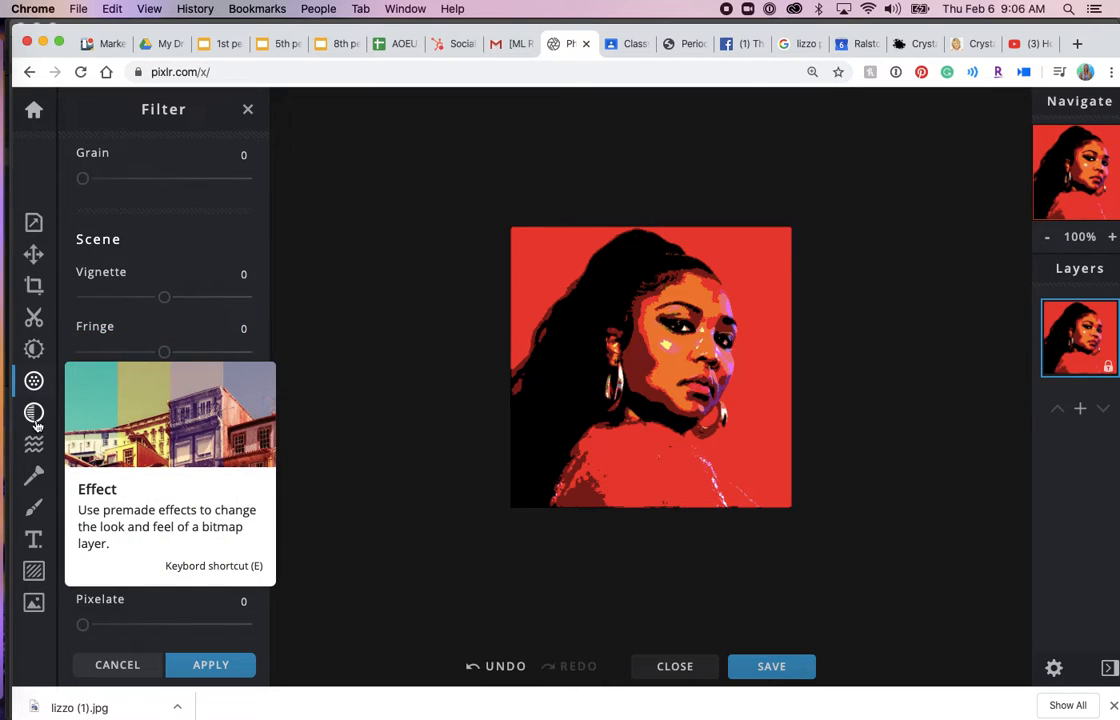
# Add the pink-to-purple gradient from the Grads overlay collection over the portrait.
pyautogui.click(34, 571)
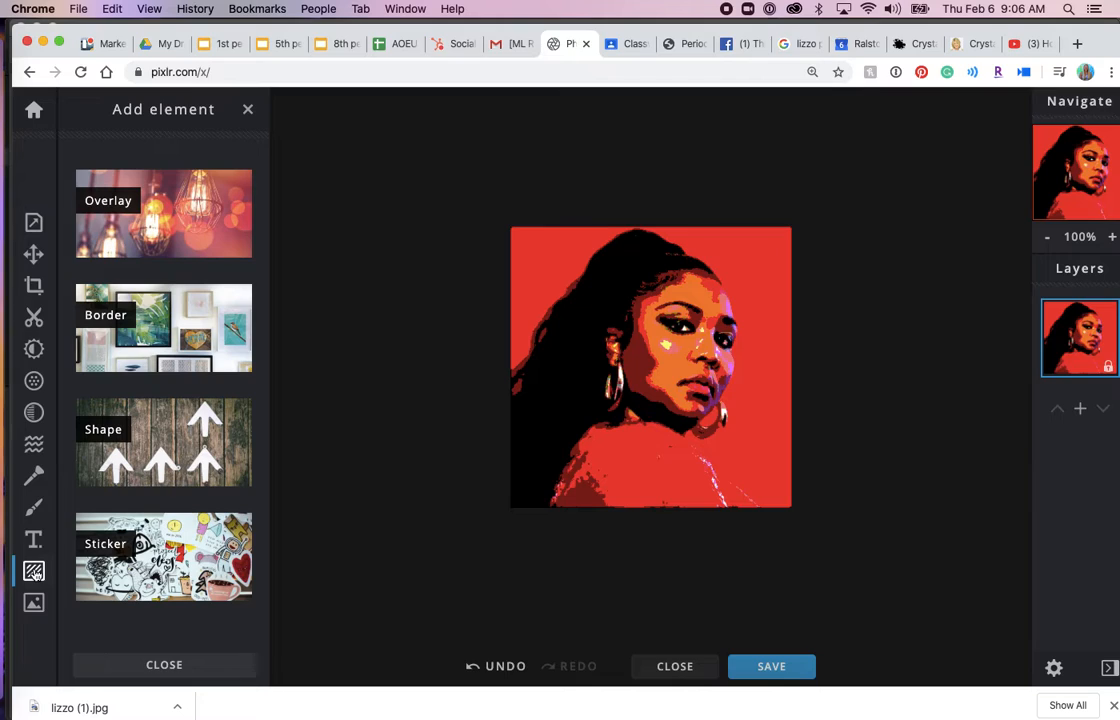
pyautogui.click(182, 220)
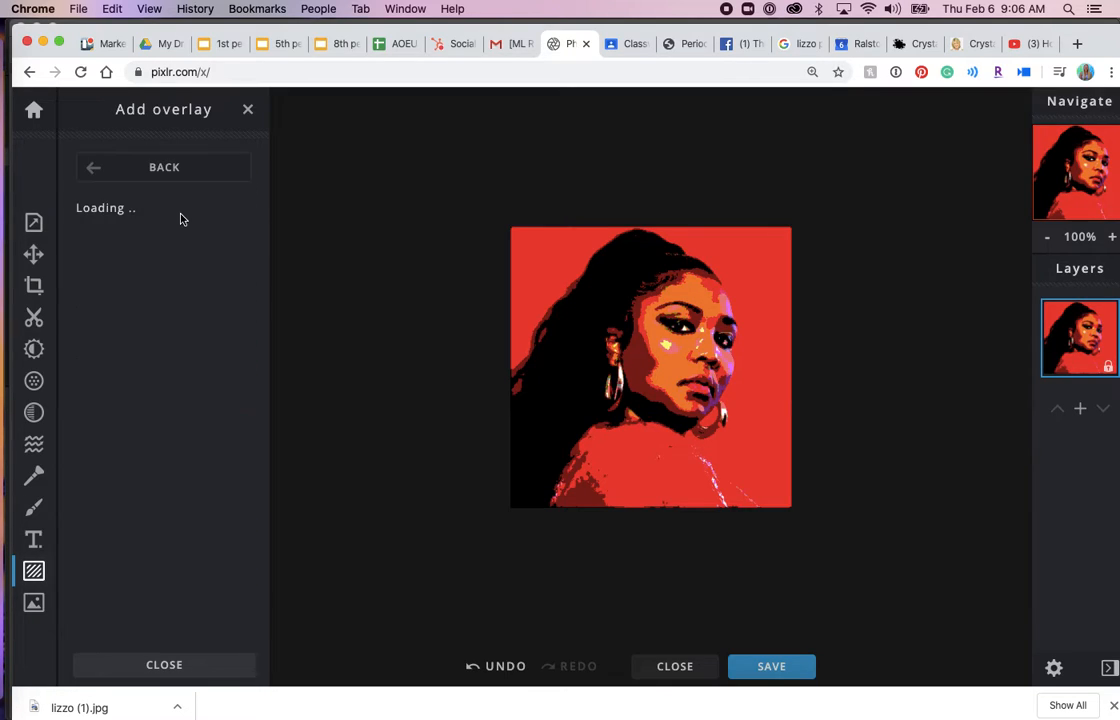
pyautogui.scroll(-1, 222, 420)
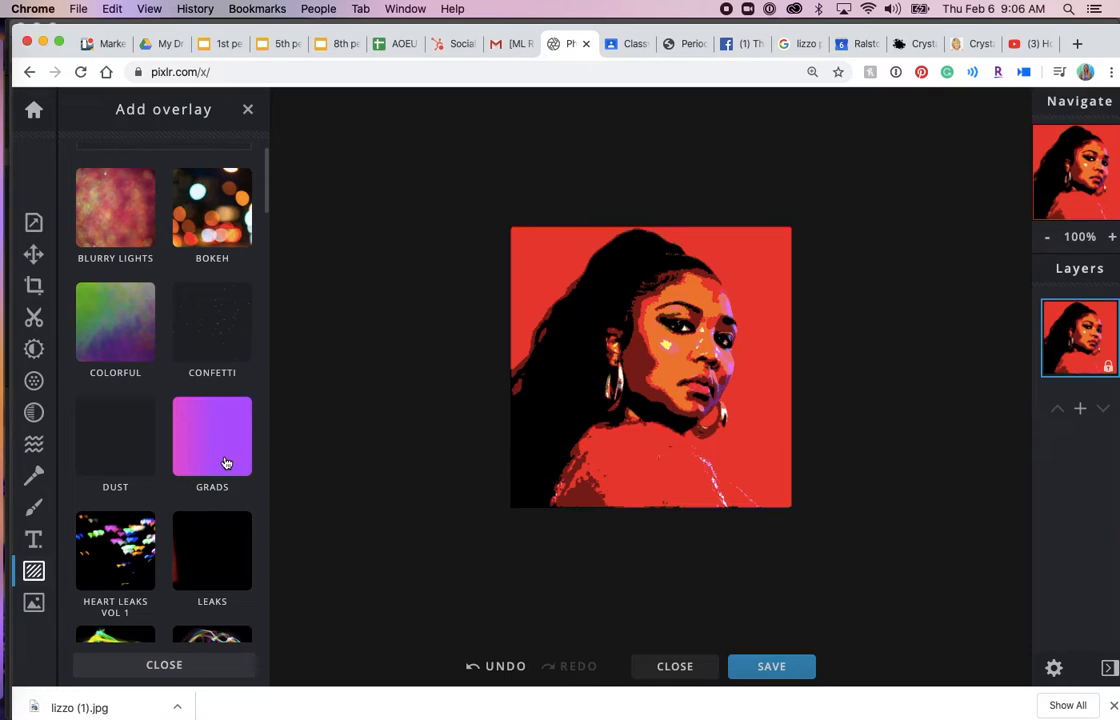
pyautogui.click(226, 463)
pyautogui.click(166, 307)
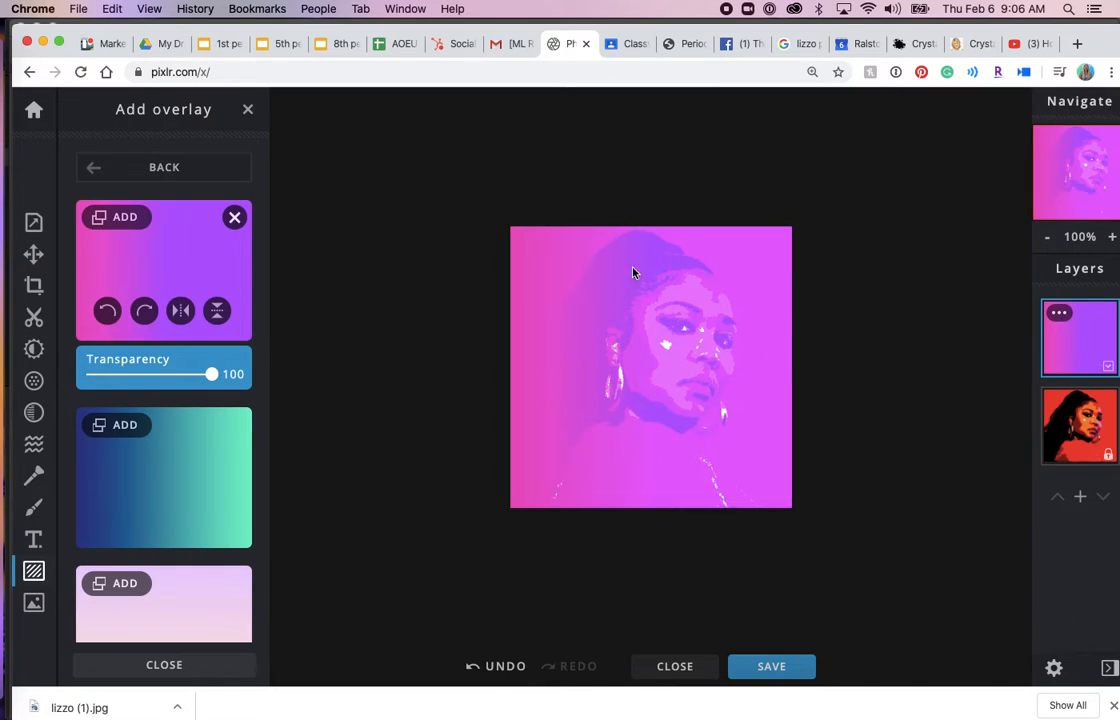
# Try the Overlay, Screen and Multiply blend modes on the pink-to-purple gradient layer.
pyautogui.click(1060, 315)
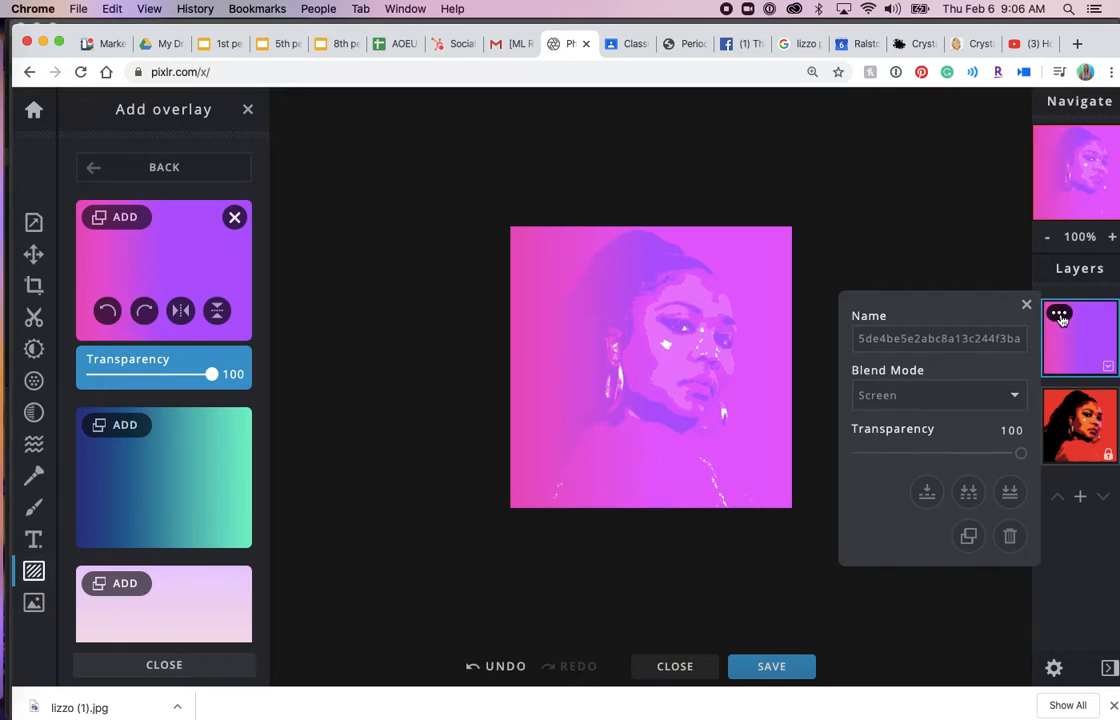
pyautogui.click(899, 399)
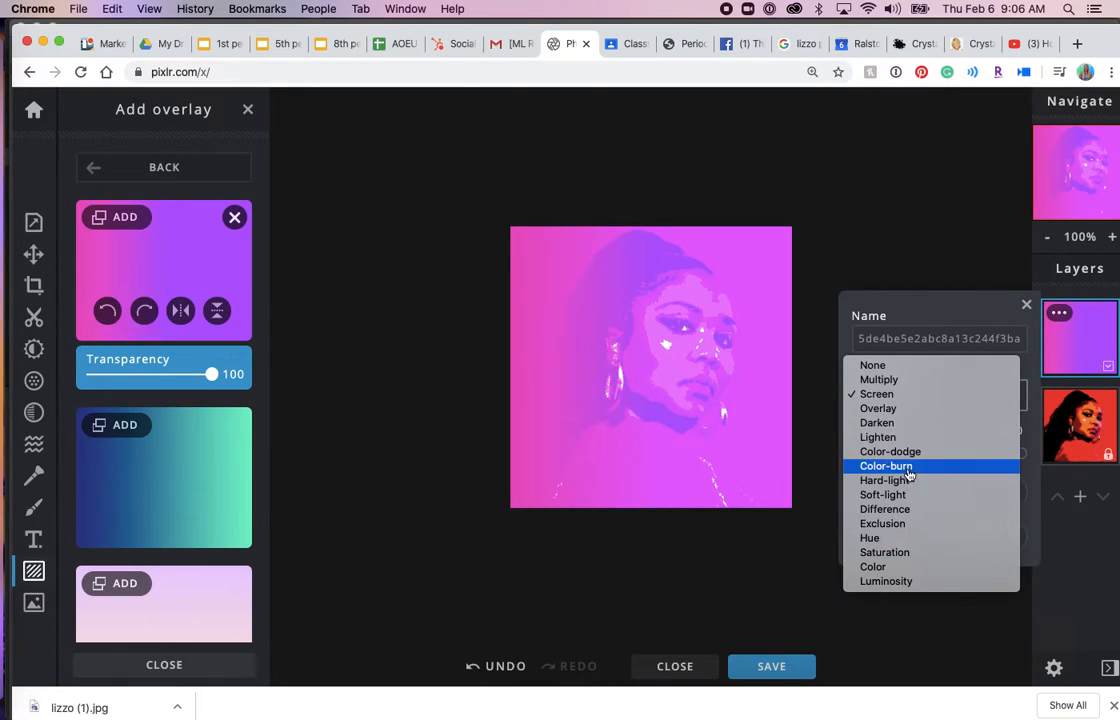
pyautogui.click(893, 409)
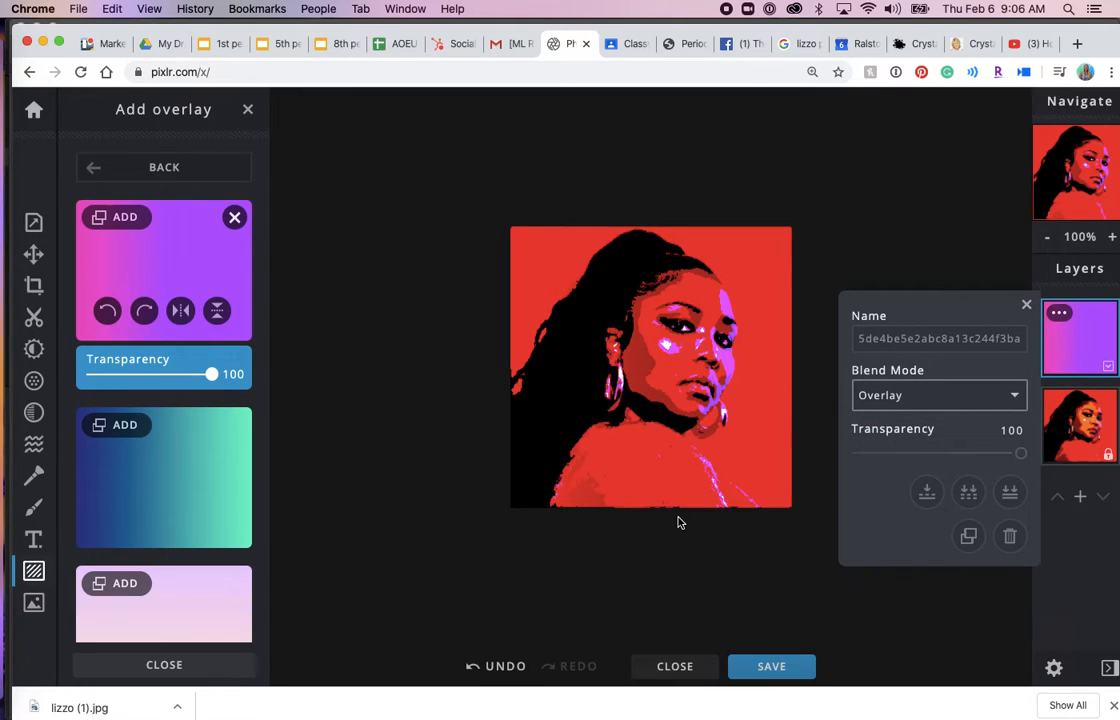
pyautogui.click(930, 396)
pyautogui.click(908, 385)
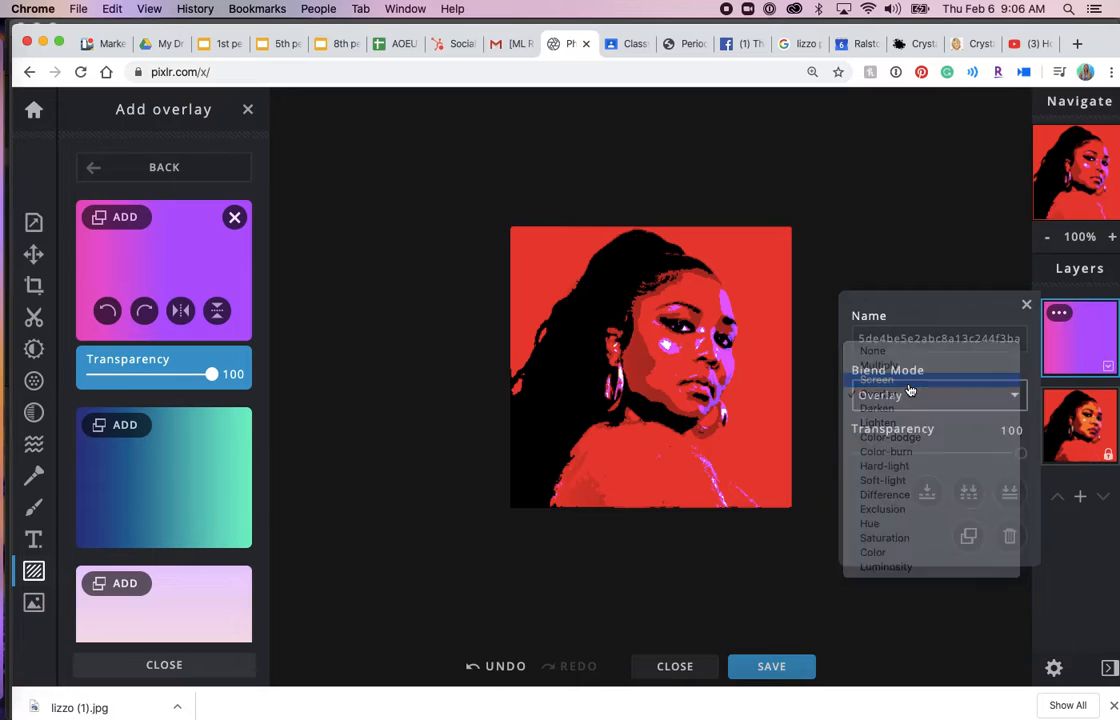
pyautogui.click(908, 387)
pyautogui.click(892, 381)
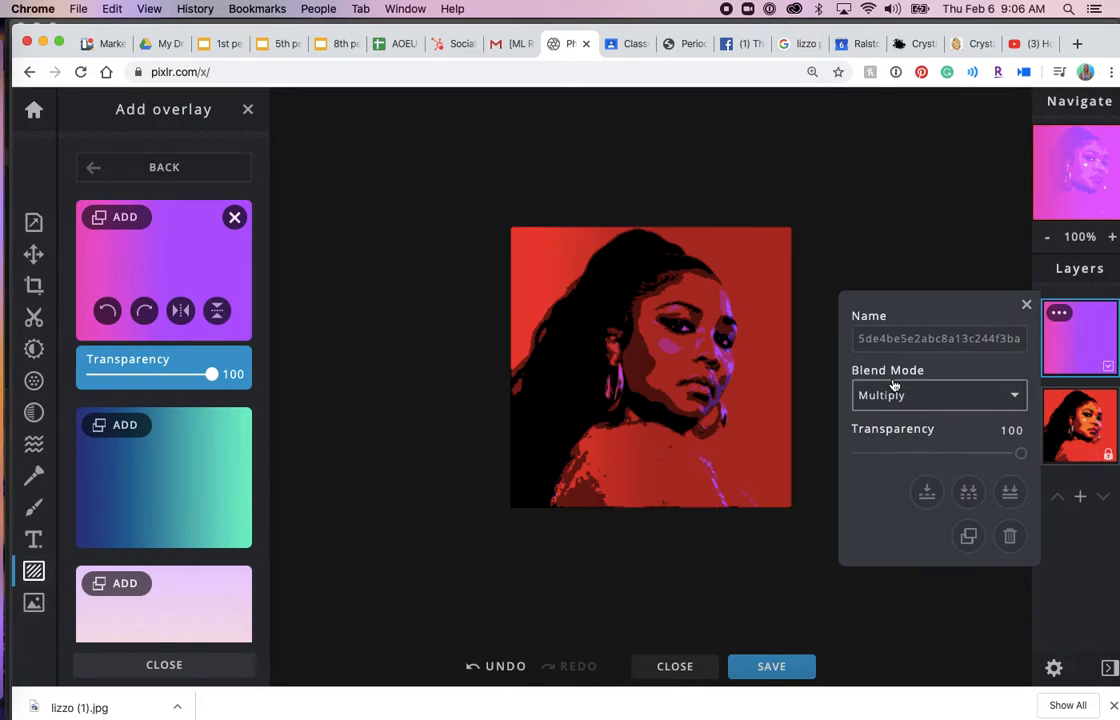
# Try Soft-light and Saturation on the gradient layer, and set its blend mode to Color.
pyautogui.click(887, 394)
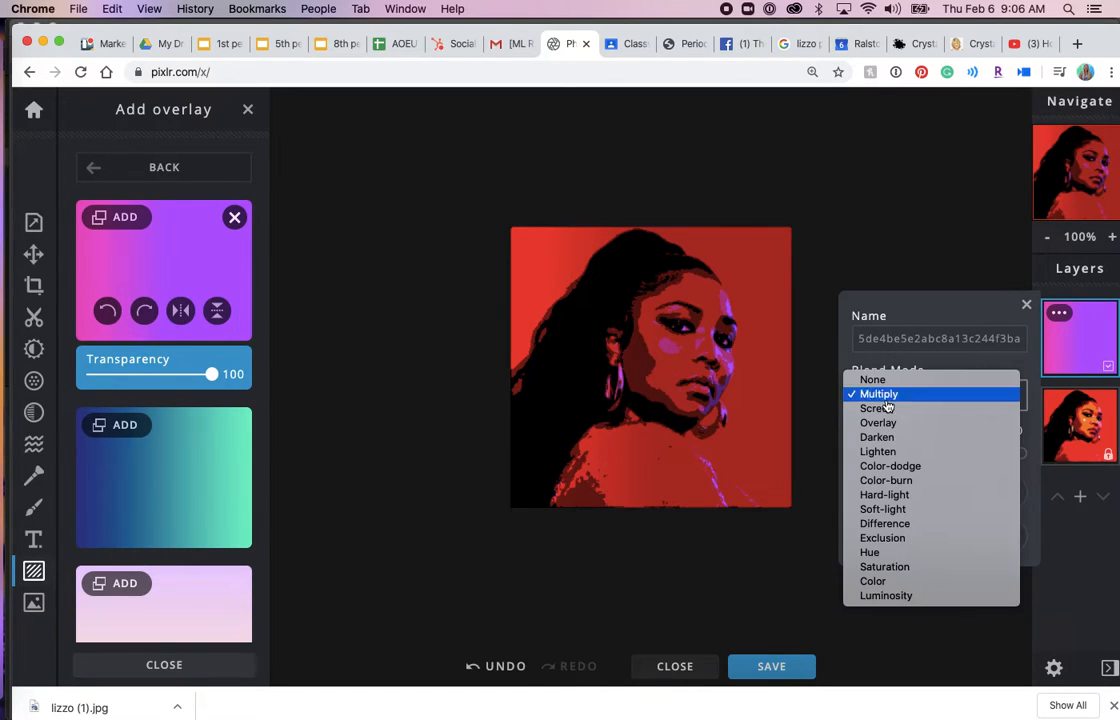
pyautogui.click(890, 510)
pyautogui.click(895, 398)
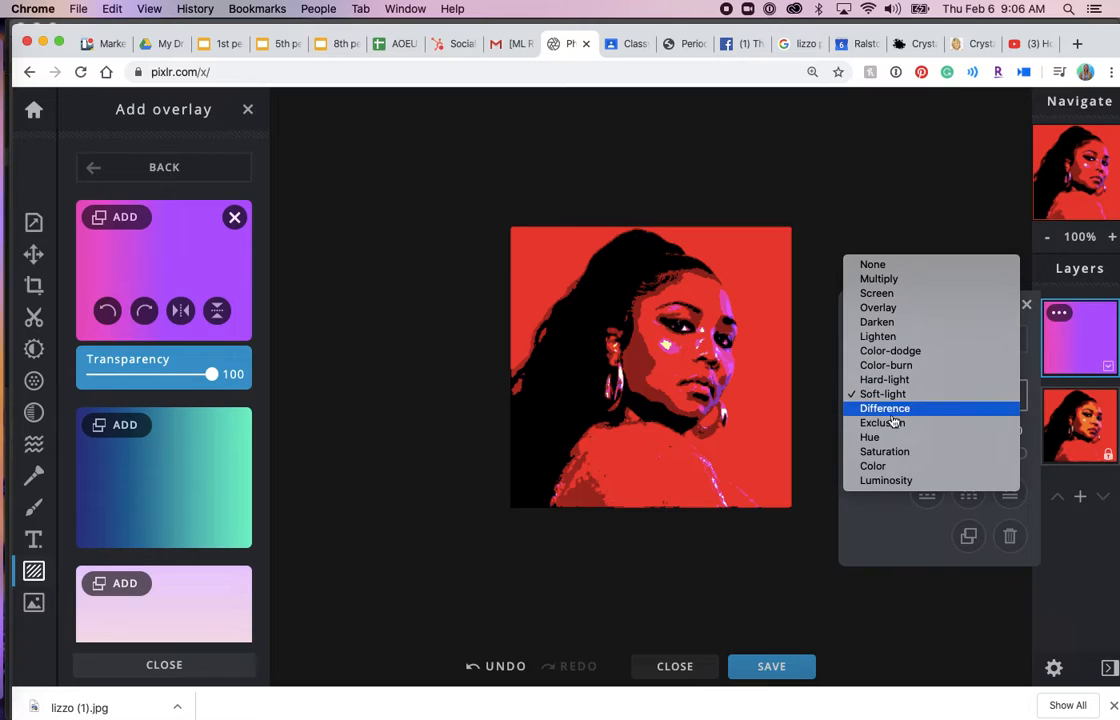
pyautogui.click(888, 457)
pyautogui.click(887, 395)
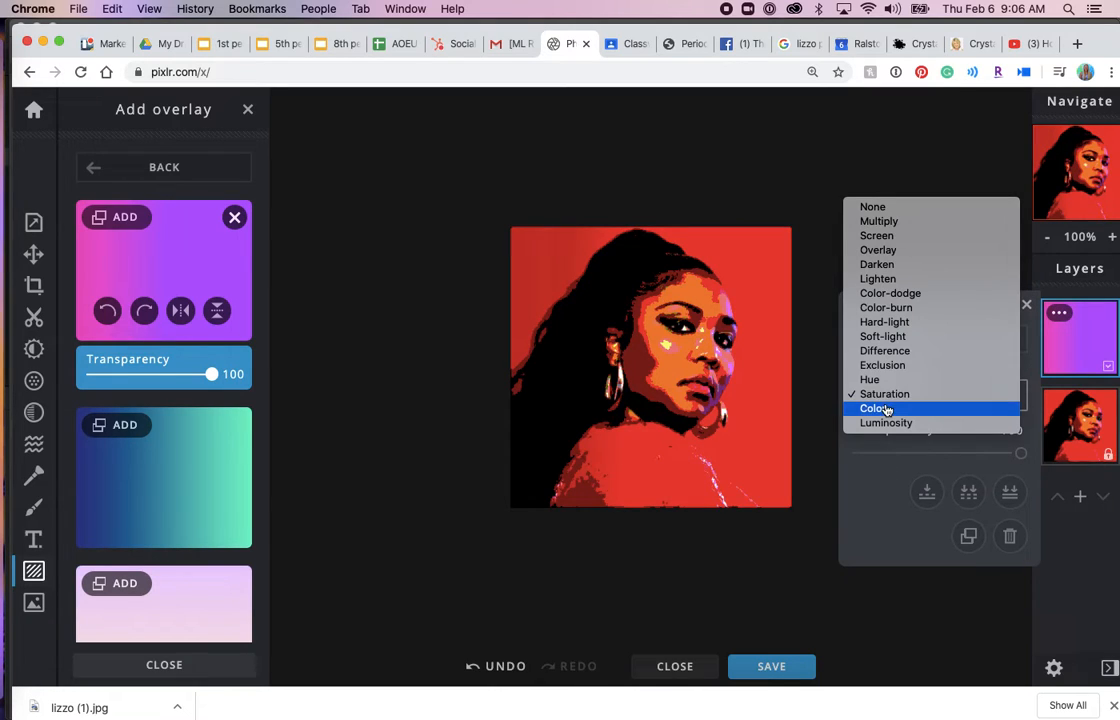
pyautogui.click(887, 410)
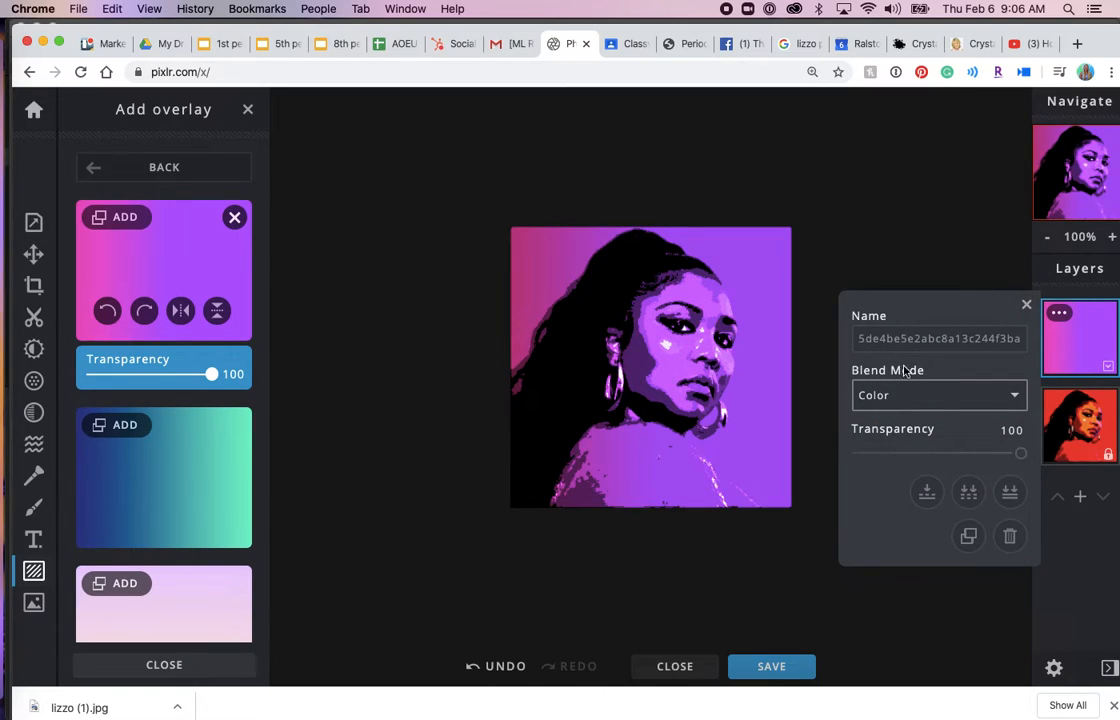
pyautogui.click(1008, 337)
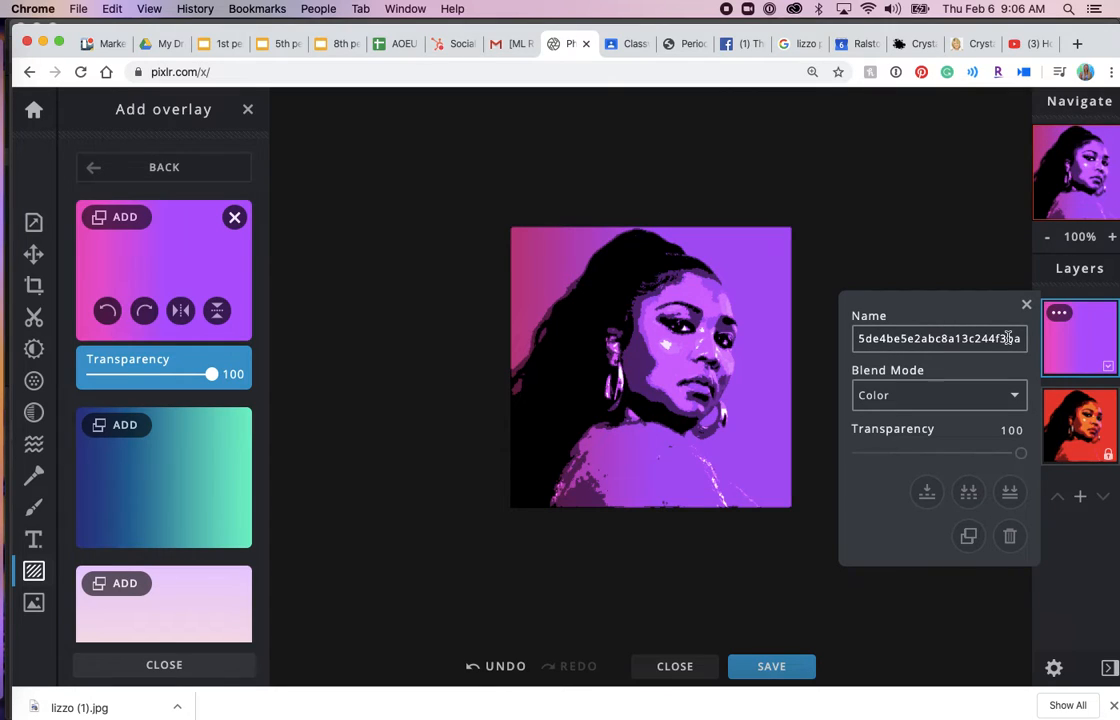
pyautogui.click(1026, 304)
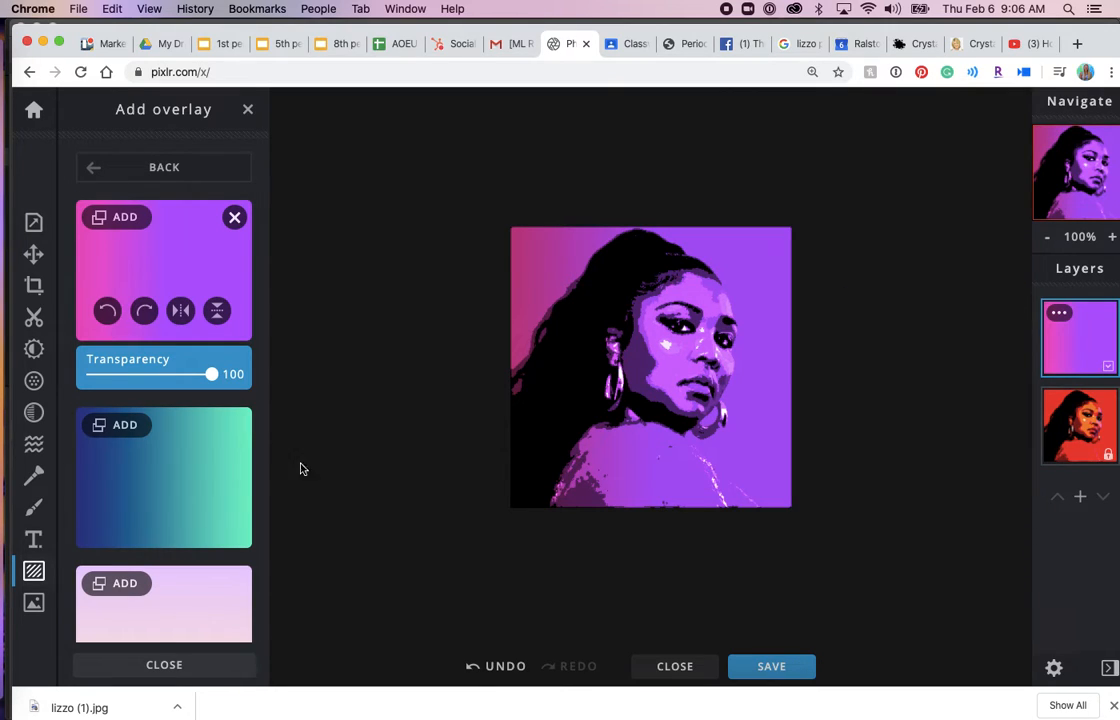
# Replace the overlay with the blue-to-green gradient and set its blend mode to Color.
pyautogui.click(213, 497)
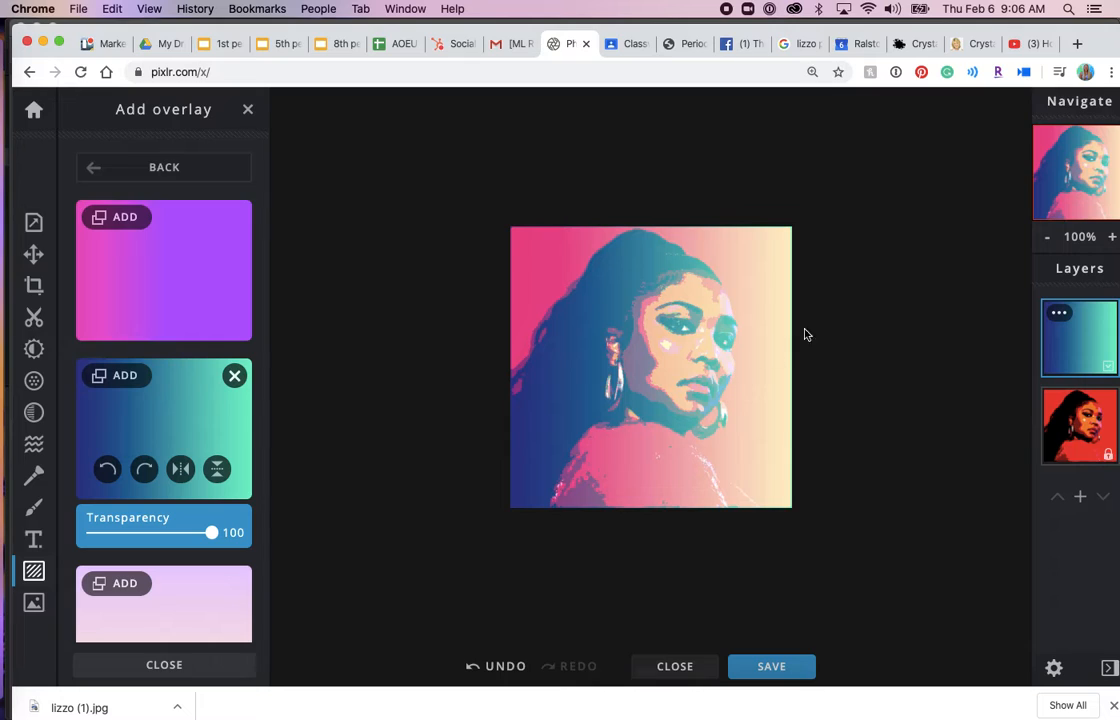
pyautogui.click(1059, 314)
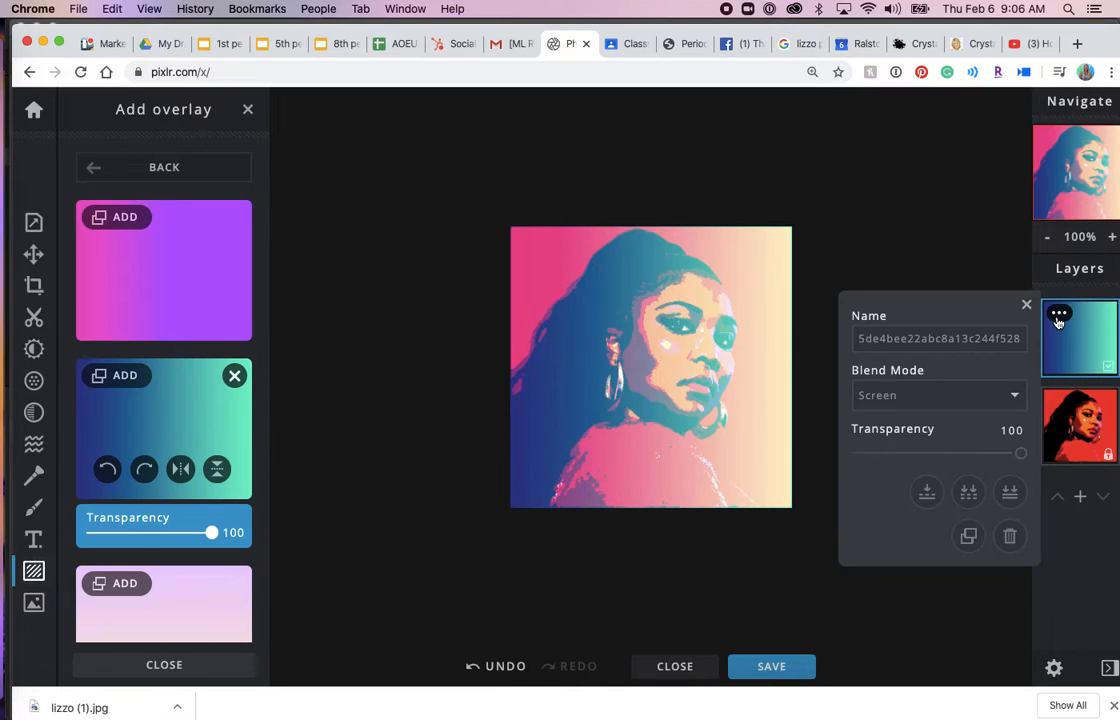
pyautogui.click(965, 396)
pyautogui.click(852, 566)
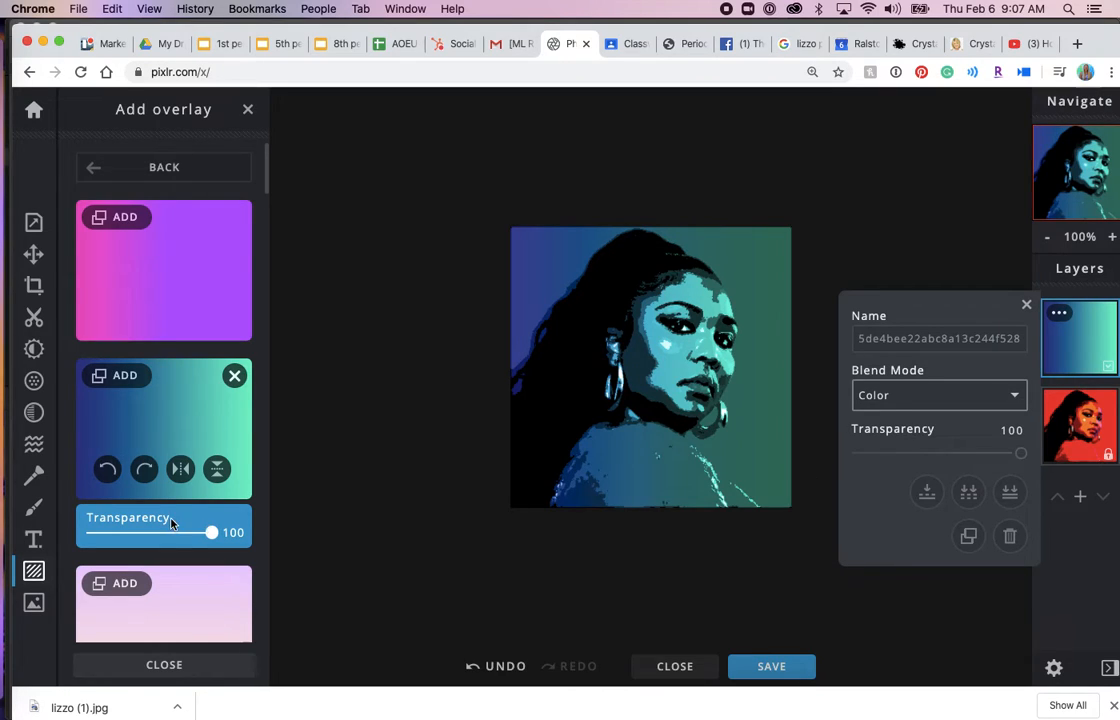
# Try the teal-to-red gradient and the green, pink and yellow gradient as the portrait's overlay.
pyautogui.scroll(-8, 170, 520)
pyautogui.scroll(6, 172, 520)
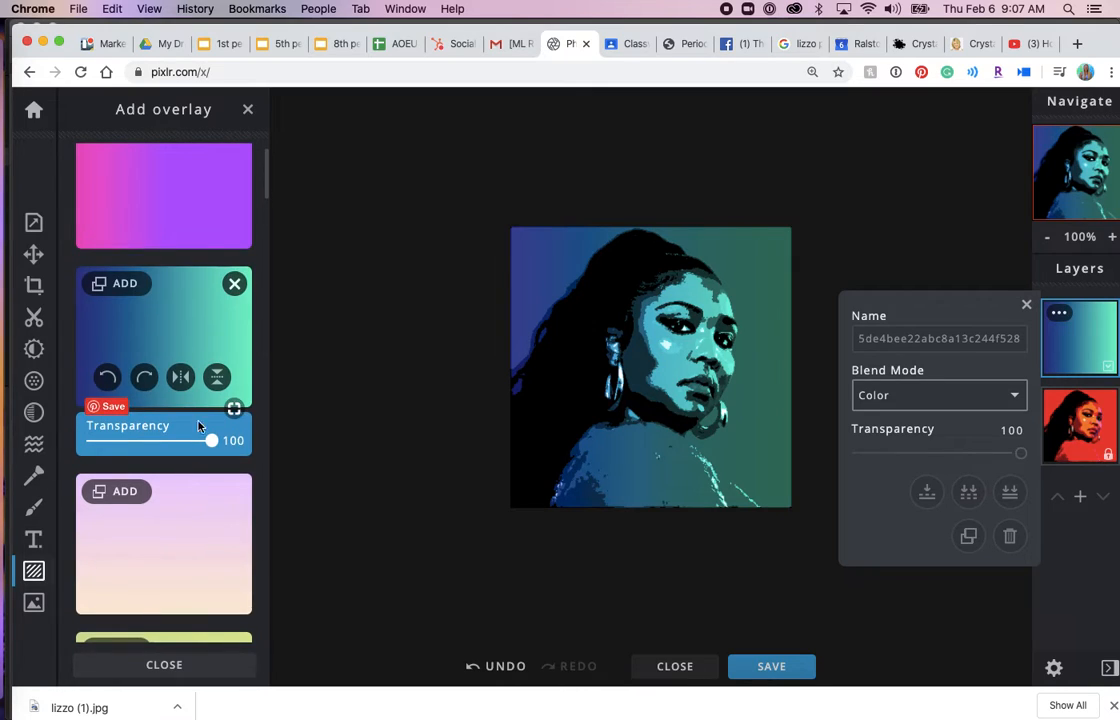
pyautogui.scroll(-9, 190, 430)
pyautogui.click(185, 450)
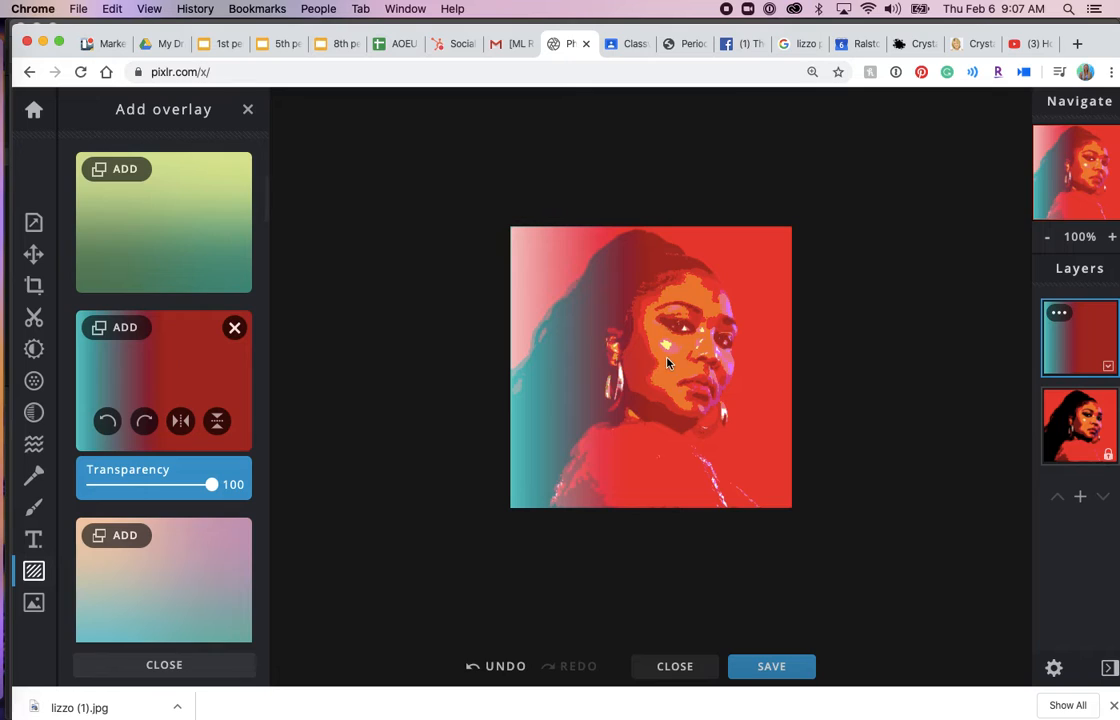
pyautogui.scroll(-15, 155, 535)
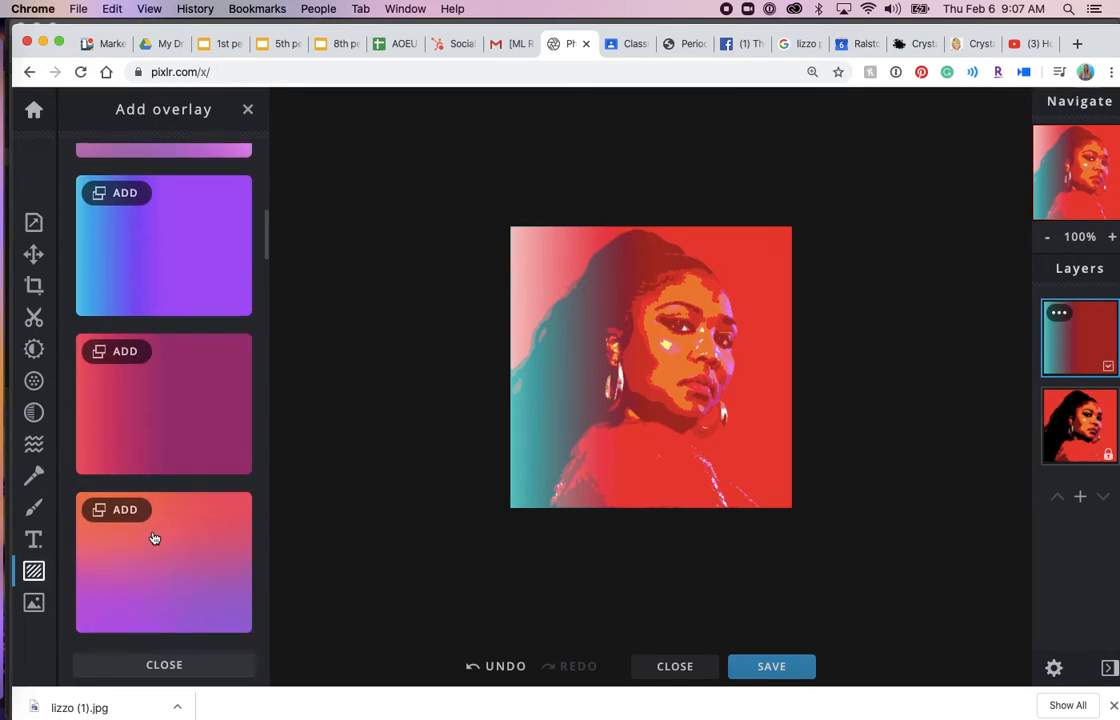
pyautogui.scroll(-15, 155, 537)
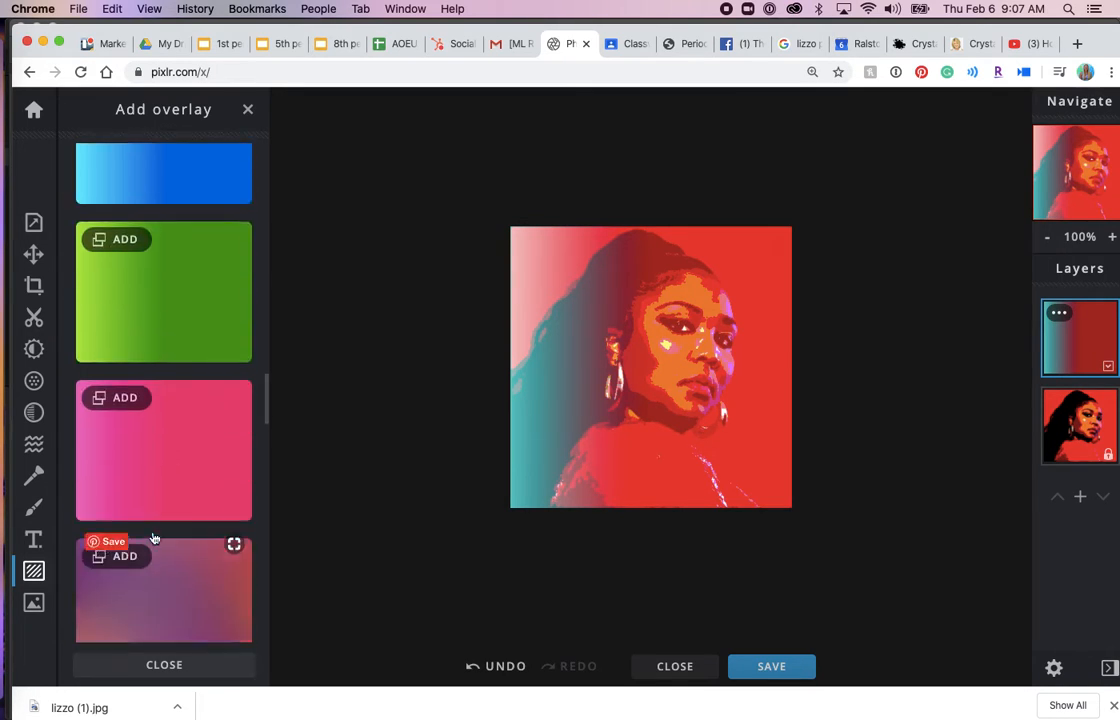
pyautogui.click(193, 346)
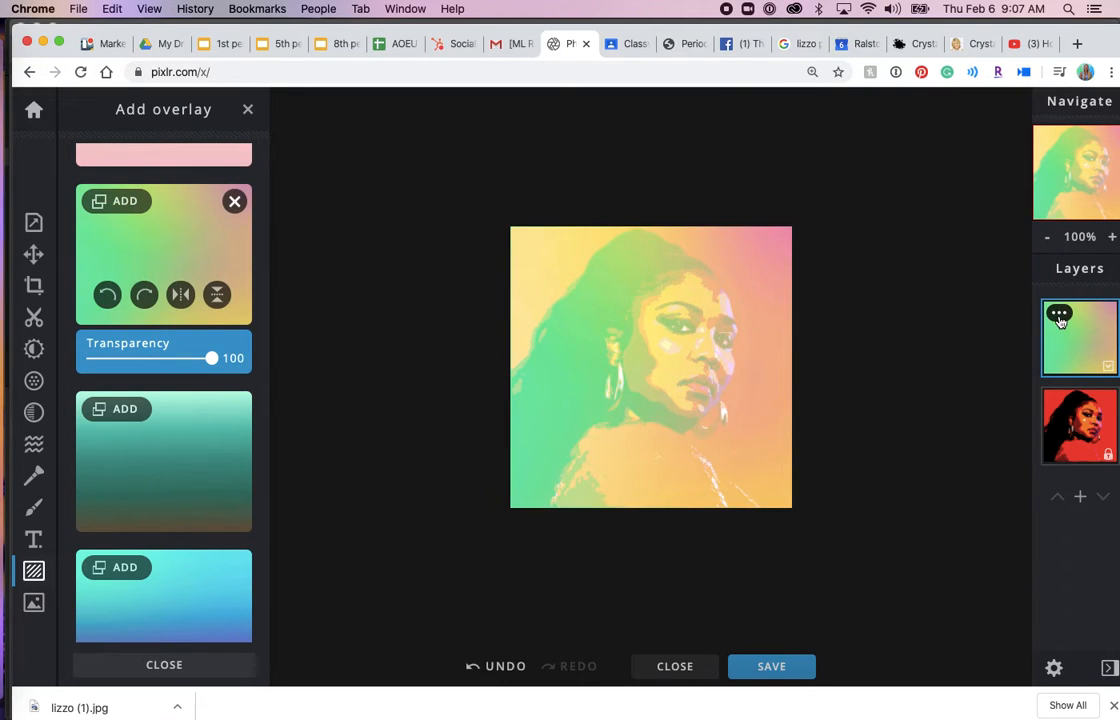
# Replace the portrait's overlay with the blue-to-green gradient and set that layer's blend mode to Color.
pyautogui.scroll(10, 140, 488)
pyautogui.scroll(10, 140, 490)
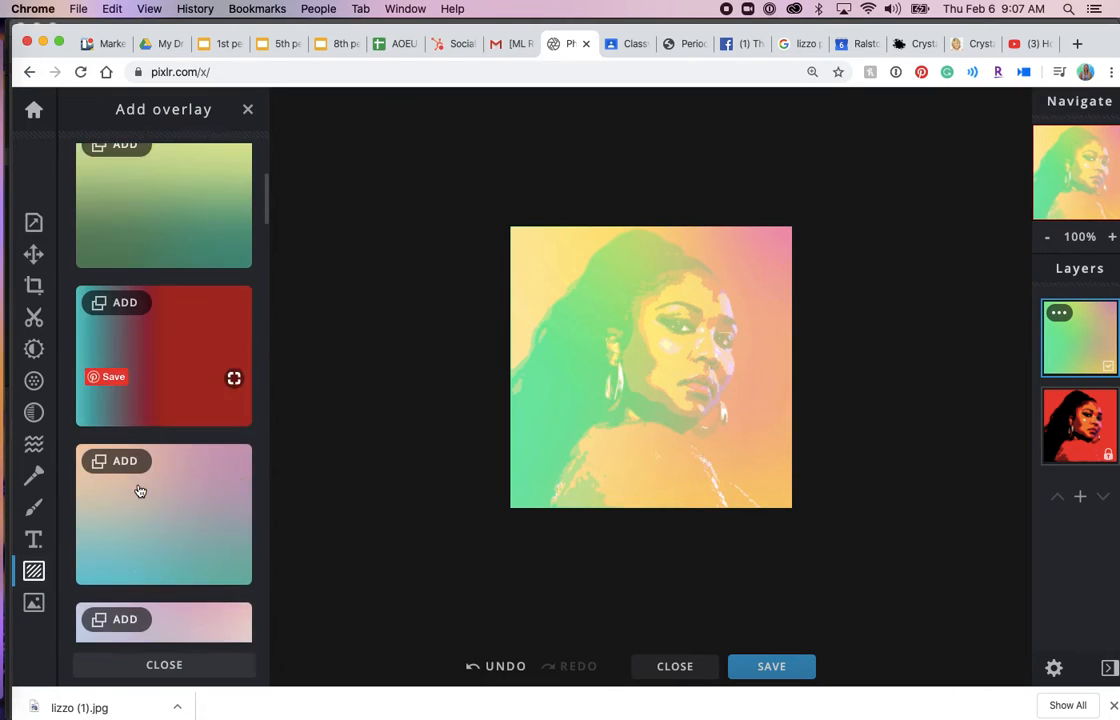
pyautogui.scroll(5, 140, 490)
pyautogui.click(170, 440)
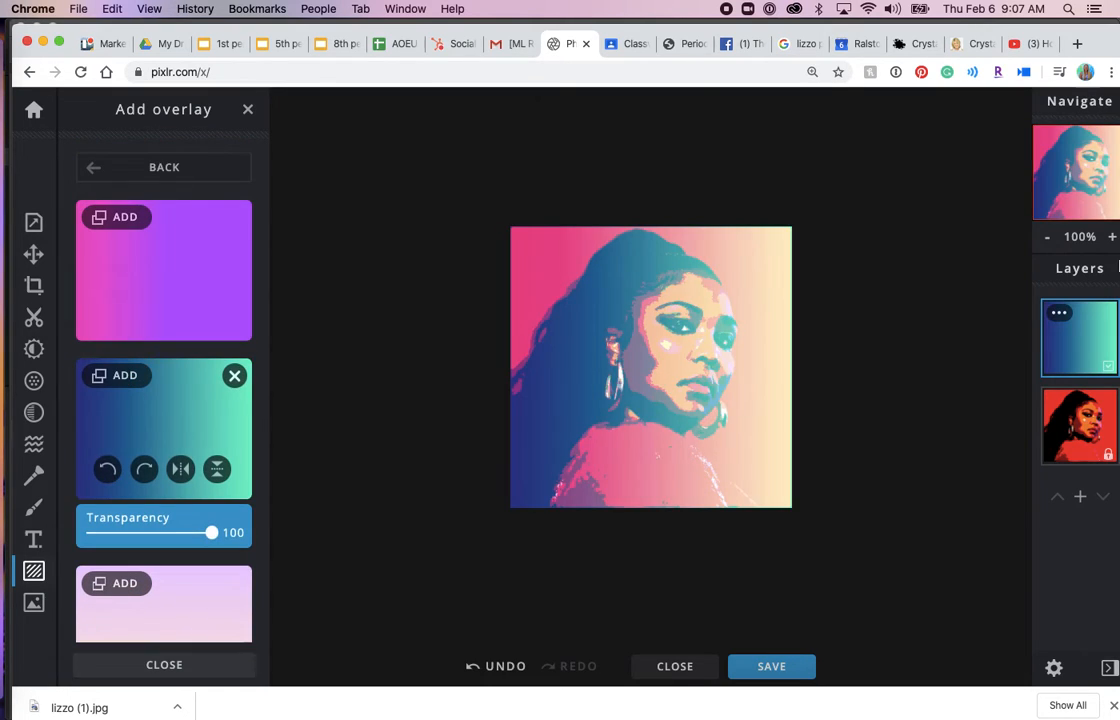
pyautogui.click(1059, 313)
pyautogui.click(957, 398)
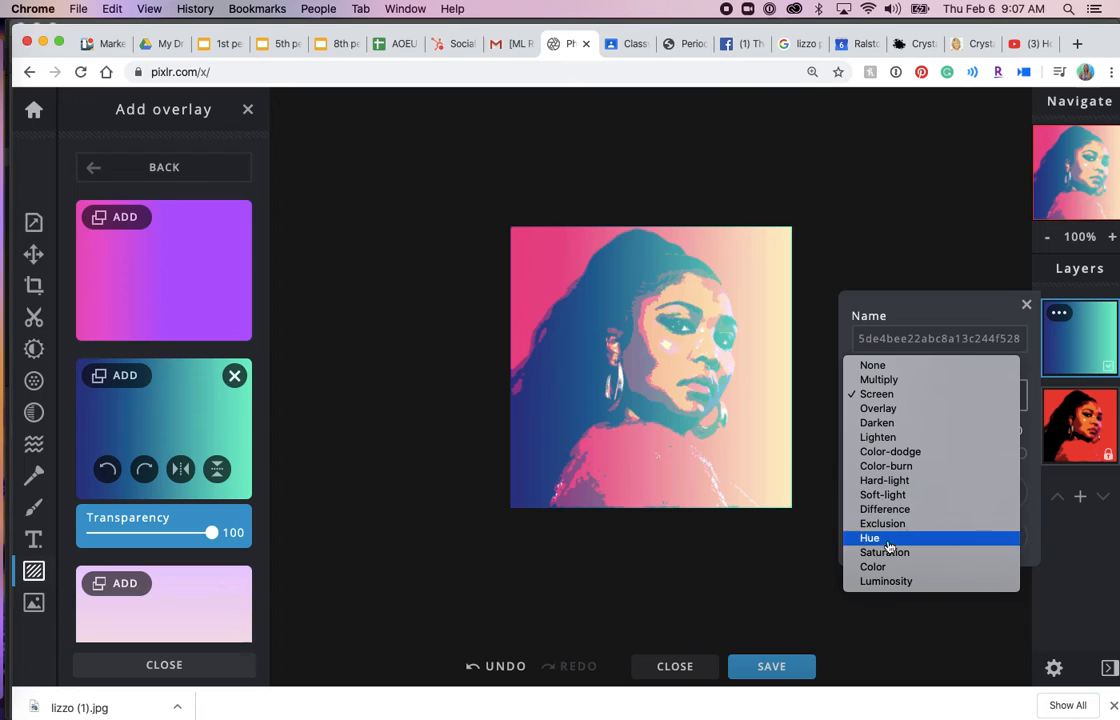
pyautogui.click(891, 568)
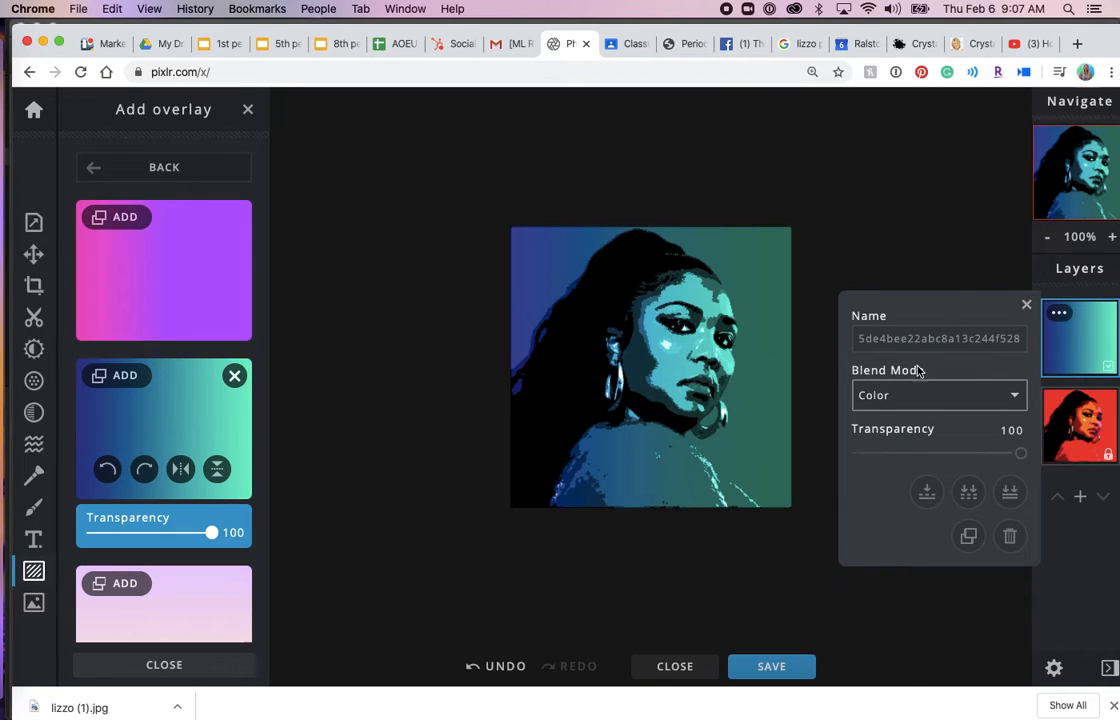
pyautogui.click(1026, 305)
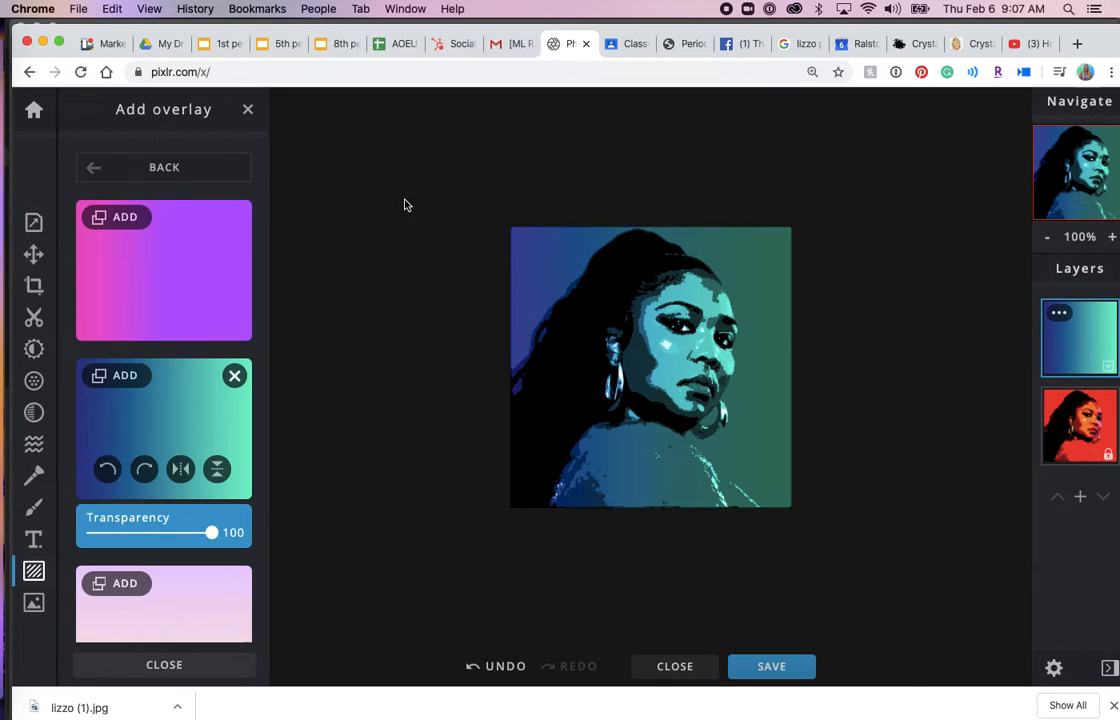
# Save the recolored portrait as a JPG named lizzo (1) at maximum quality and download it.
pyautogui.scroll(10, 366, 309)
pyautogui.scroll(-15, 366, 309)
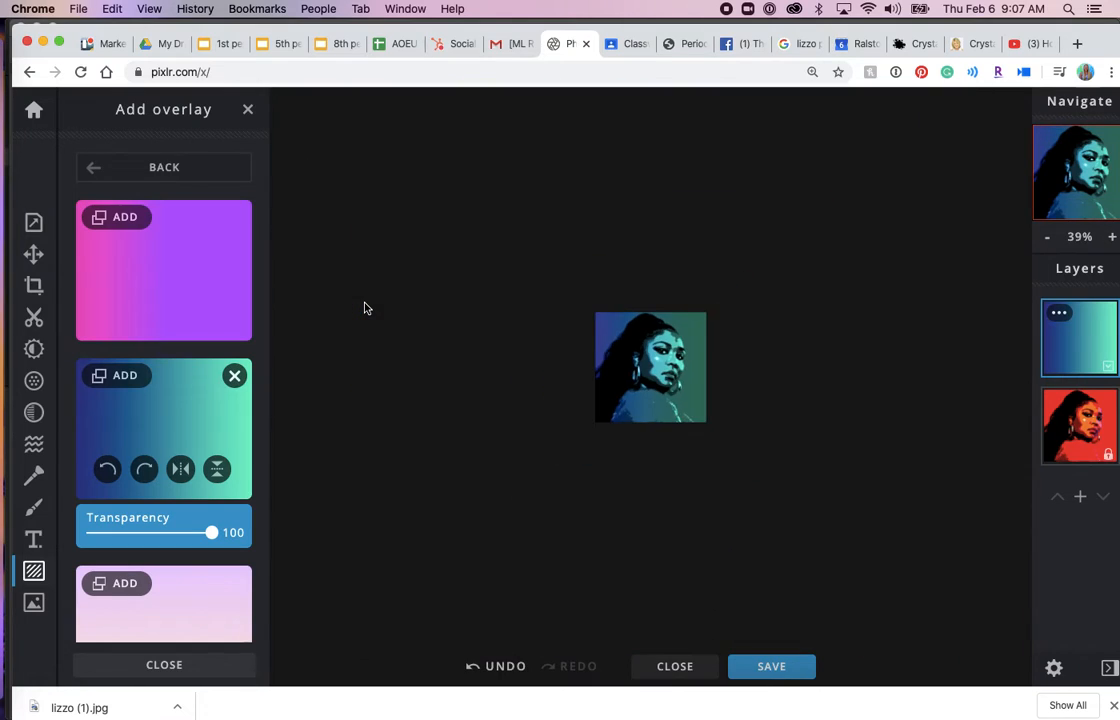
pyautogui.scroll(5, 366, 308)
pyautogui.click(766, 668)
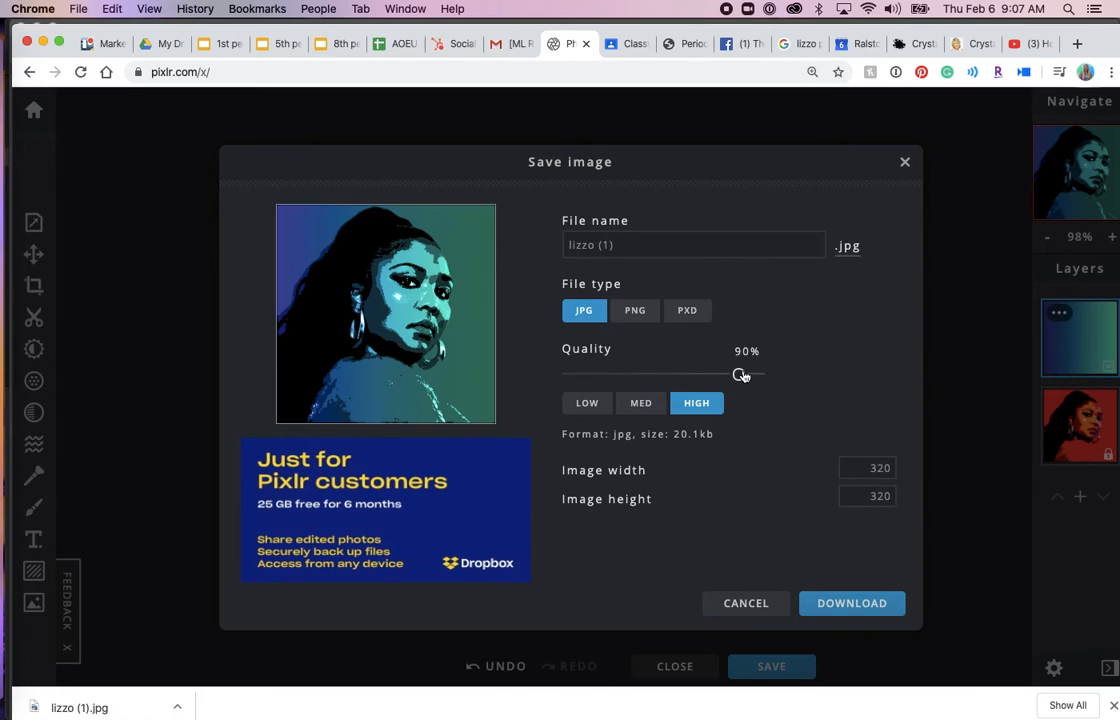
pyautogui.moveTo(741, 375); pyautogui.dragTo(771, 376)
pyautogui.click(851, 604)
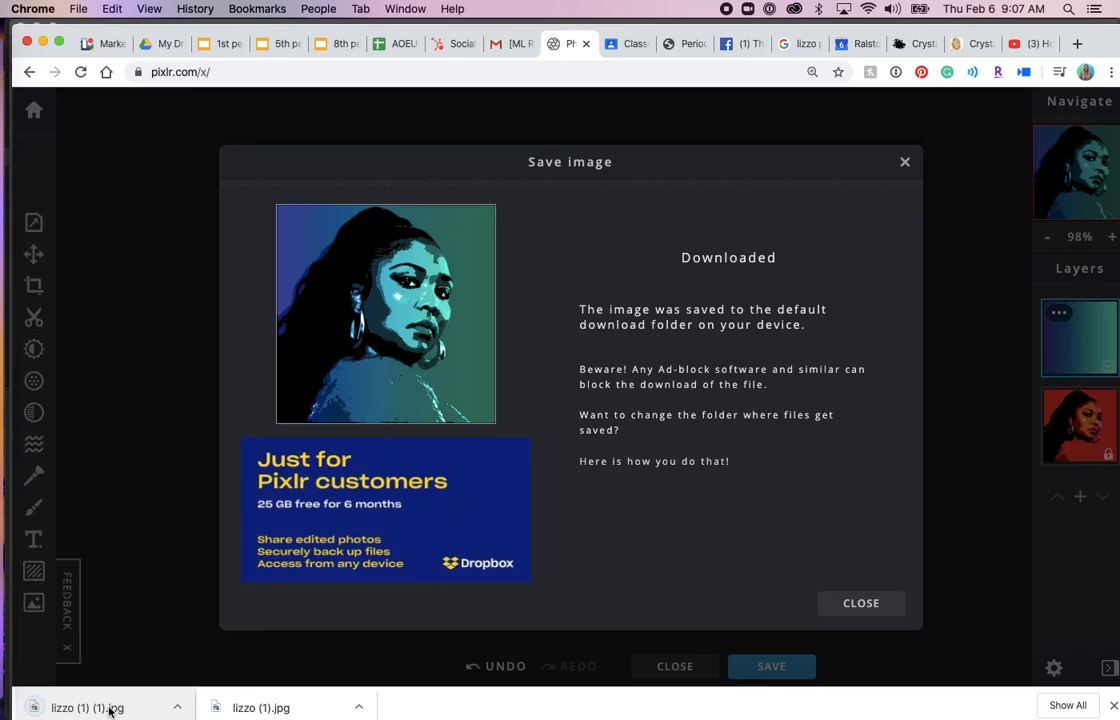
# Check the Portrait Pop Art Project assignment in Google Classroom, and open slide 1 of the 1st period Pop Art presentation in Google Slides.
pyautogui.click(622, 43)
pyautogui.scroll(-1, 430, 507)
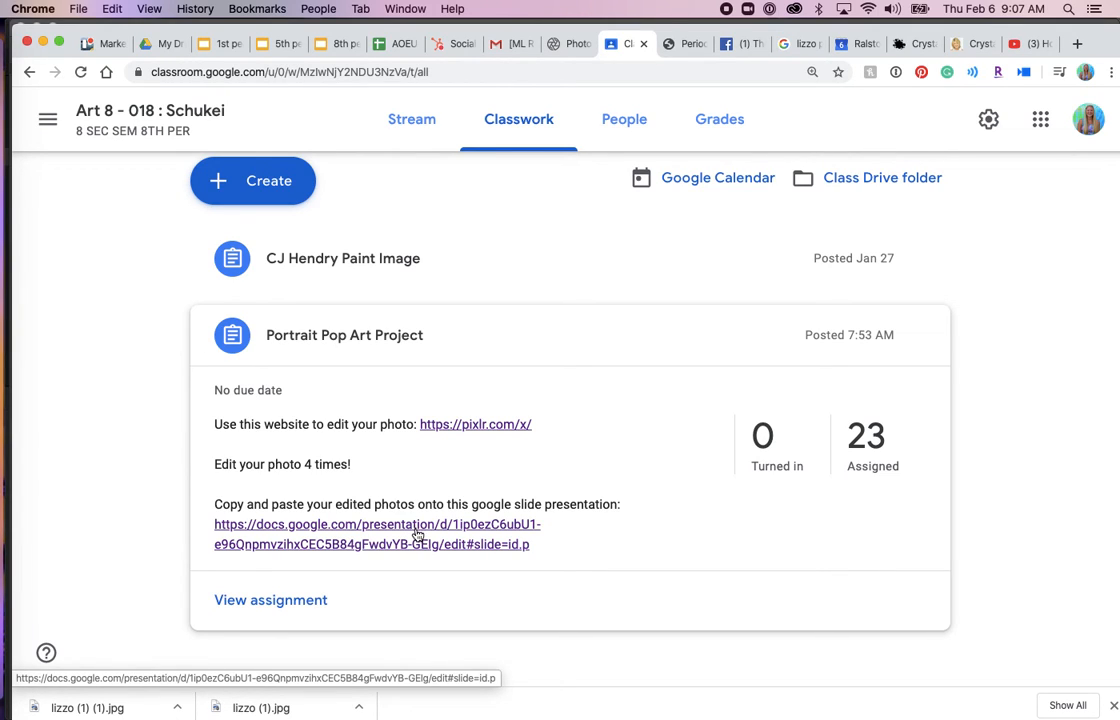
pyautogui.click(222, 43)
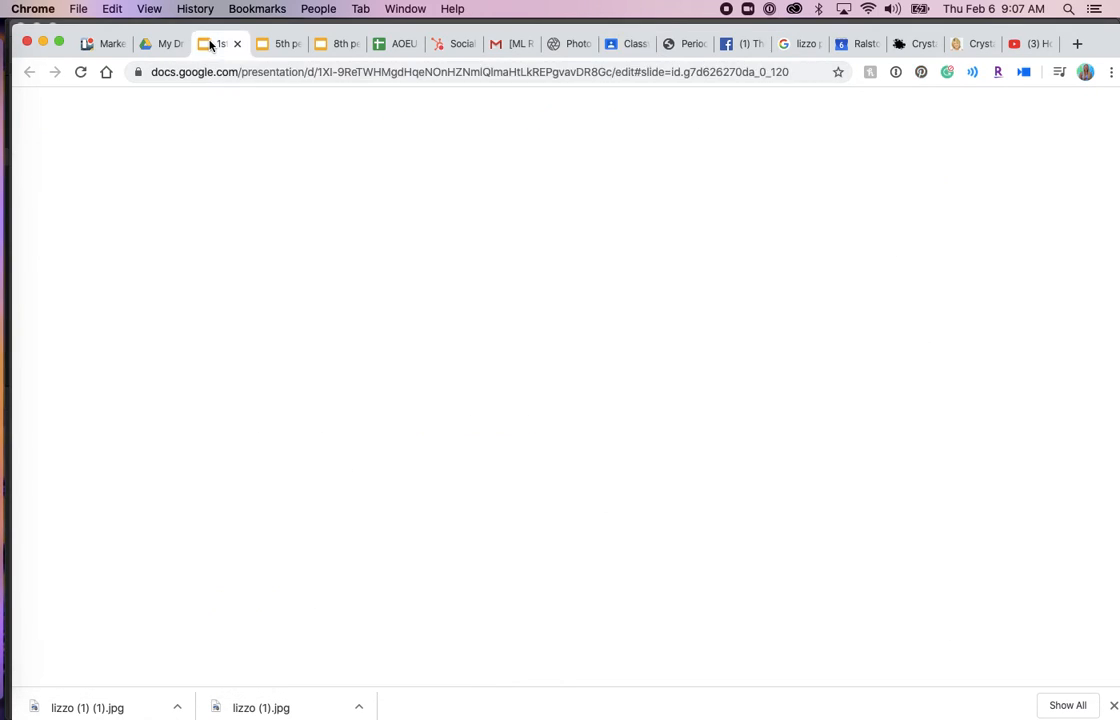
pyautogui.scroll(20, 105, 280)
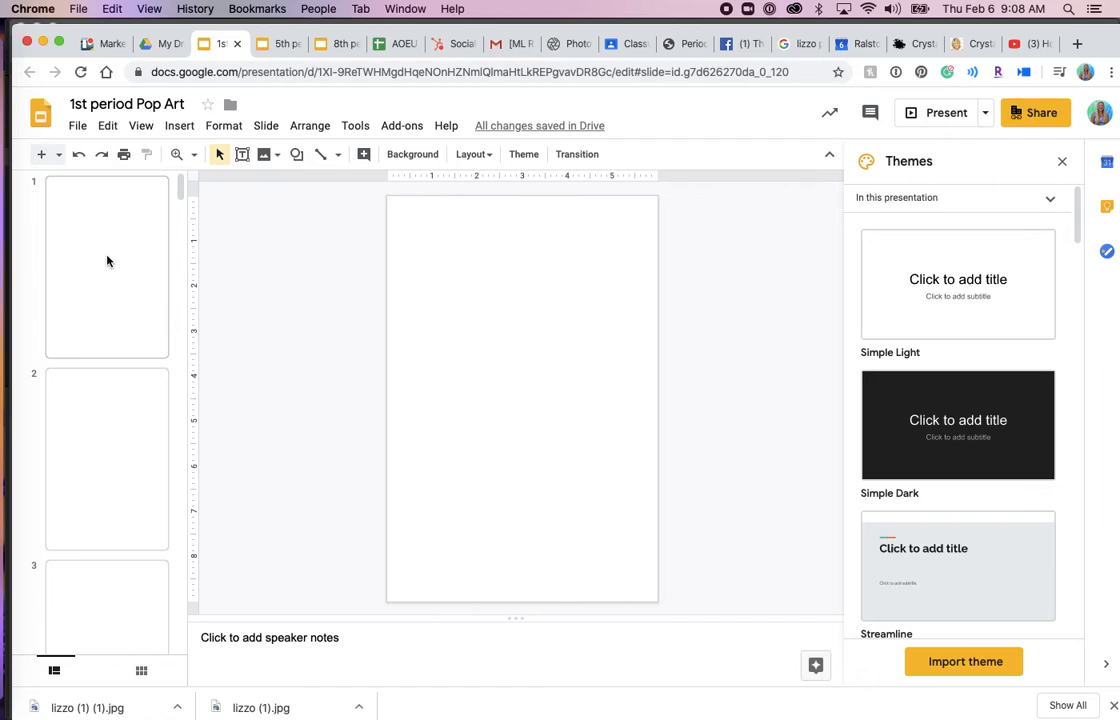
pyautogui.click(107, 261)
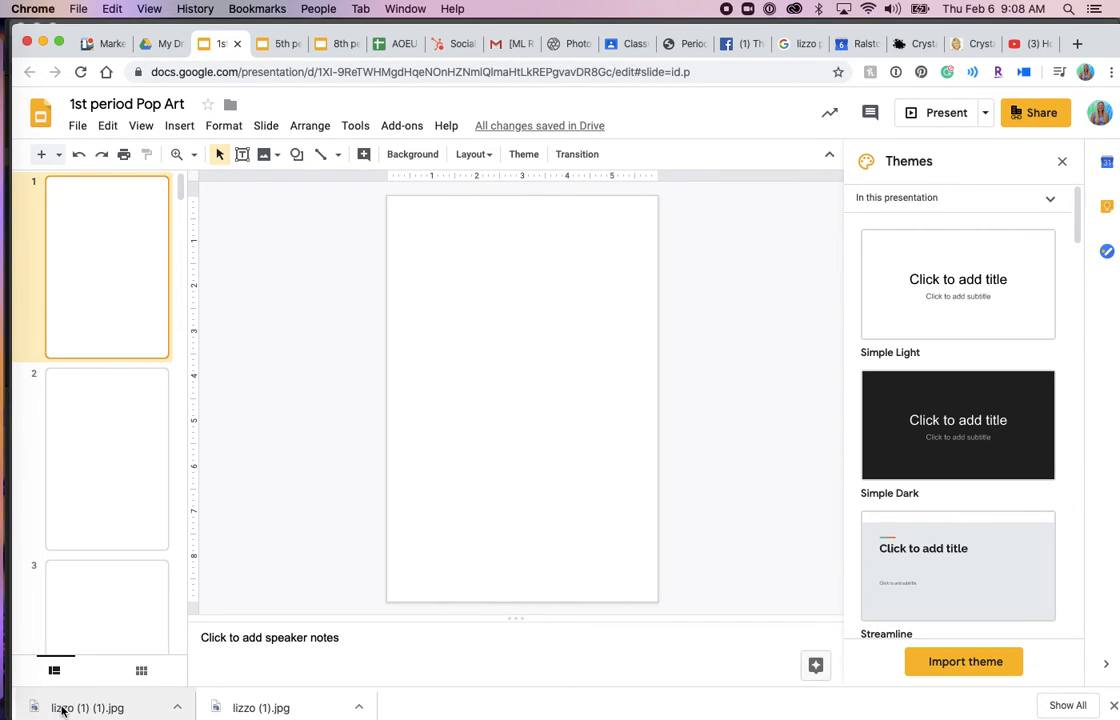
# Insert the downloaded lizzo (1) (1).jpg on slide 1, then enlarge and reposition it to span the slide's full width.
pyautogui.moveTo(62, 710); pyautogui.dragTo(455, 375)
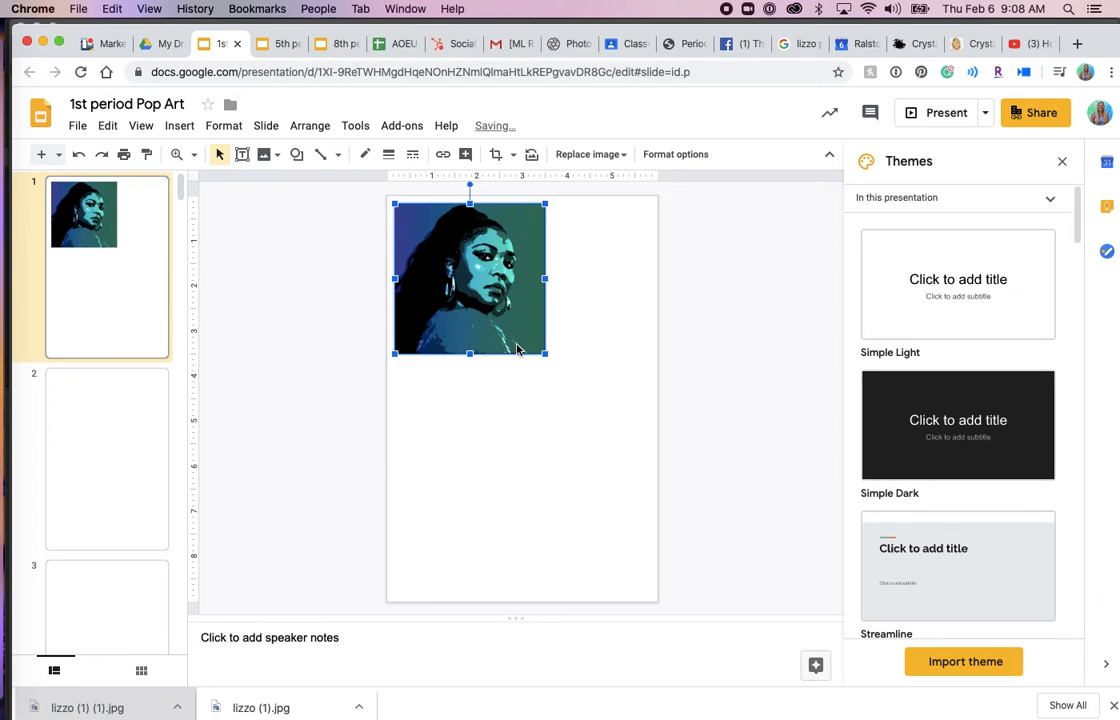
pyautogui.moveTo(545, 353); pyautogui.dragTo(620, 600)
pyautogui.moveTo(605, 457); pyautogui.dragTo(521, 451)
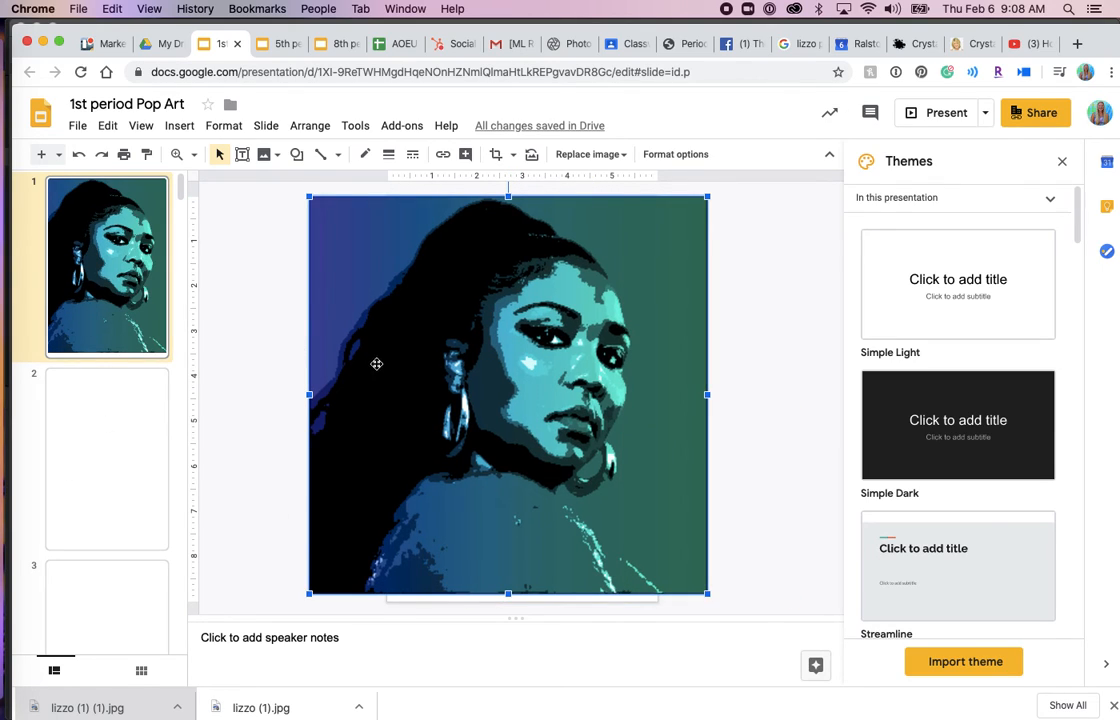
# Stretch the portrait's height slightly so it covers the blank strip along the bottom edge of slide 1.
pyautogui.click(276, 352)
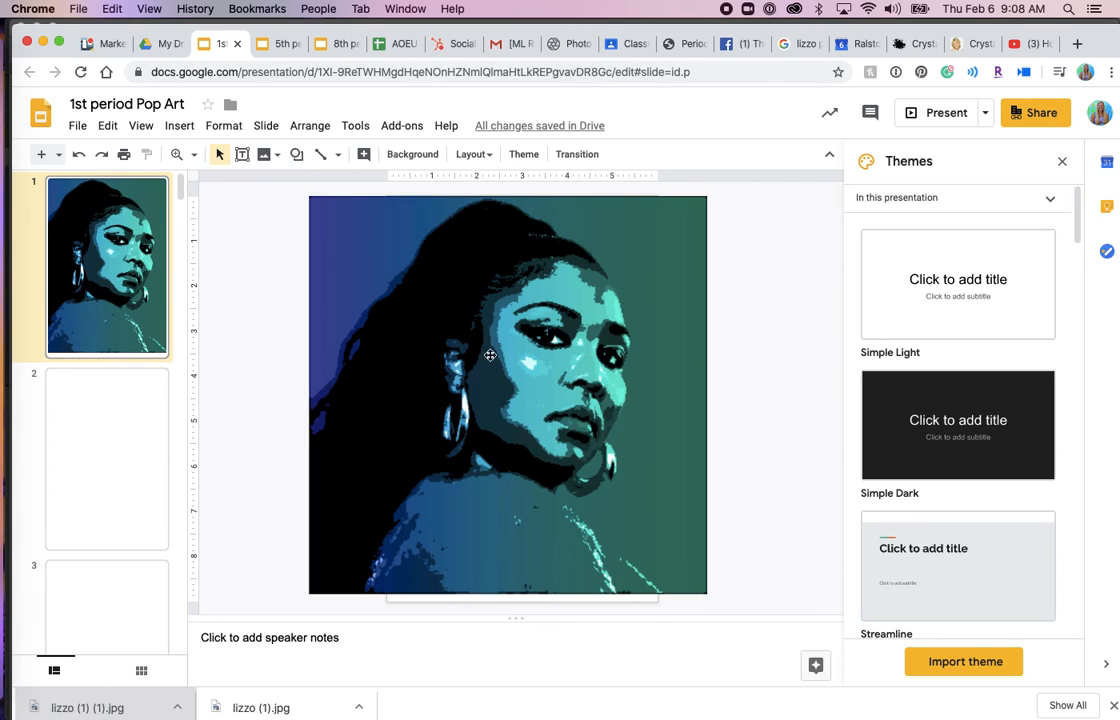
pyautogui.click(543, 351)
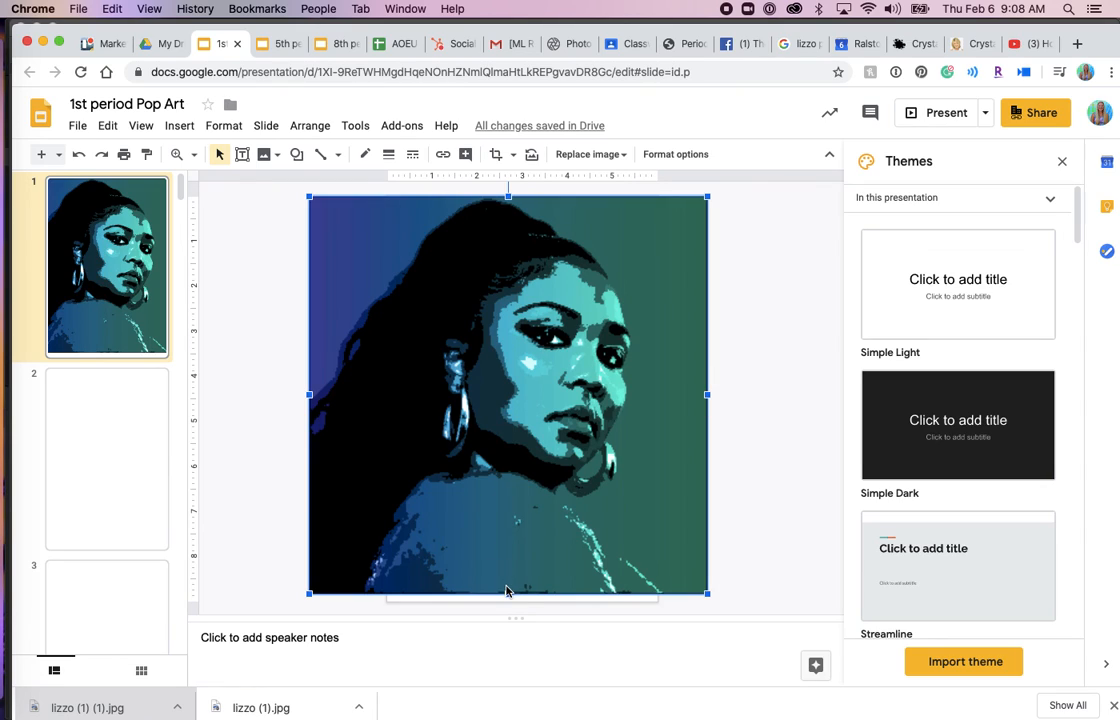
pyautogui.moveTo(508, 594); pyautogui.dragTo(508, 605)
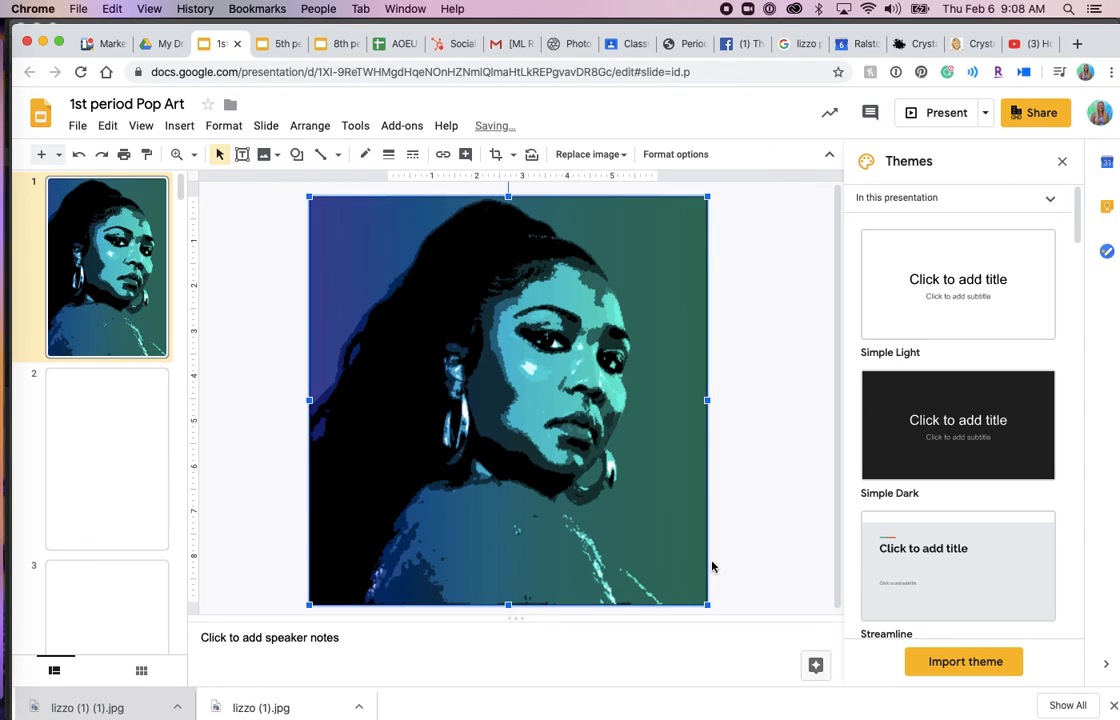
pyautogui.click(723, 557)
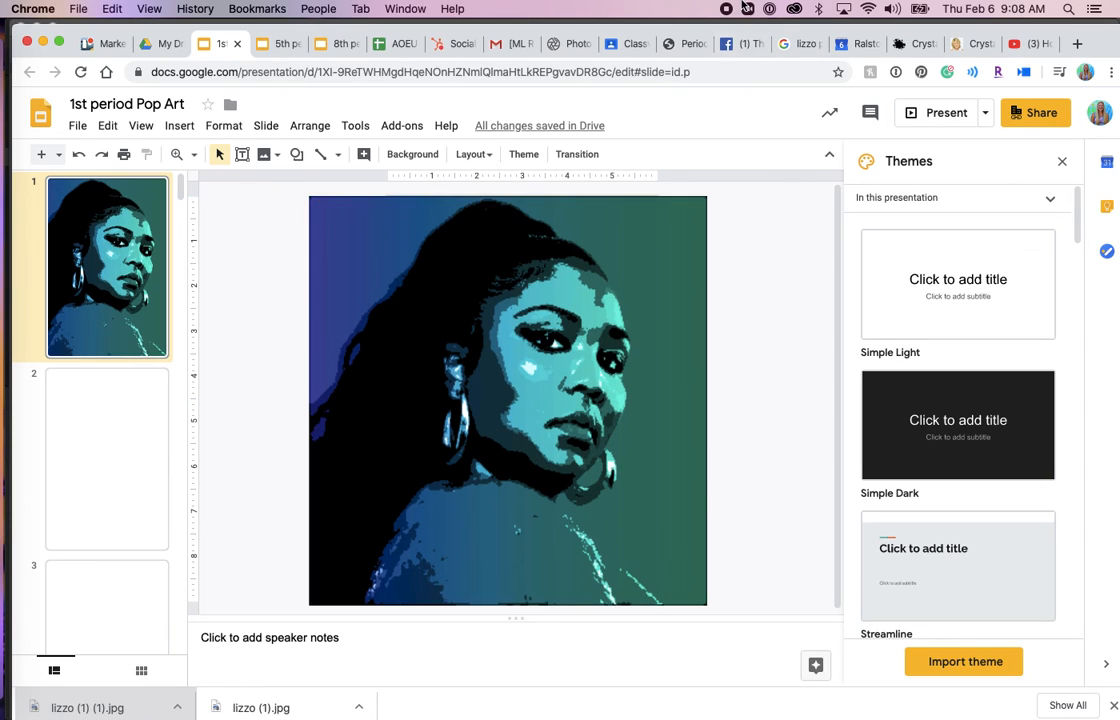